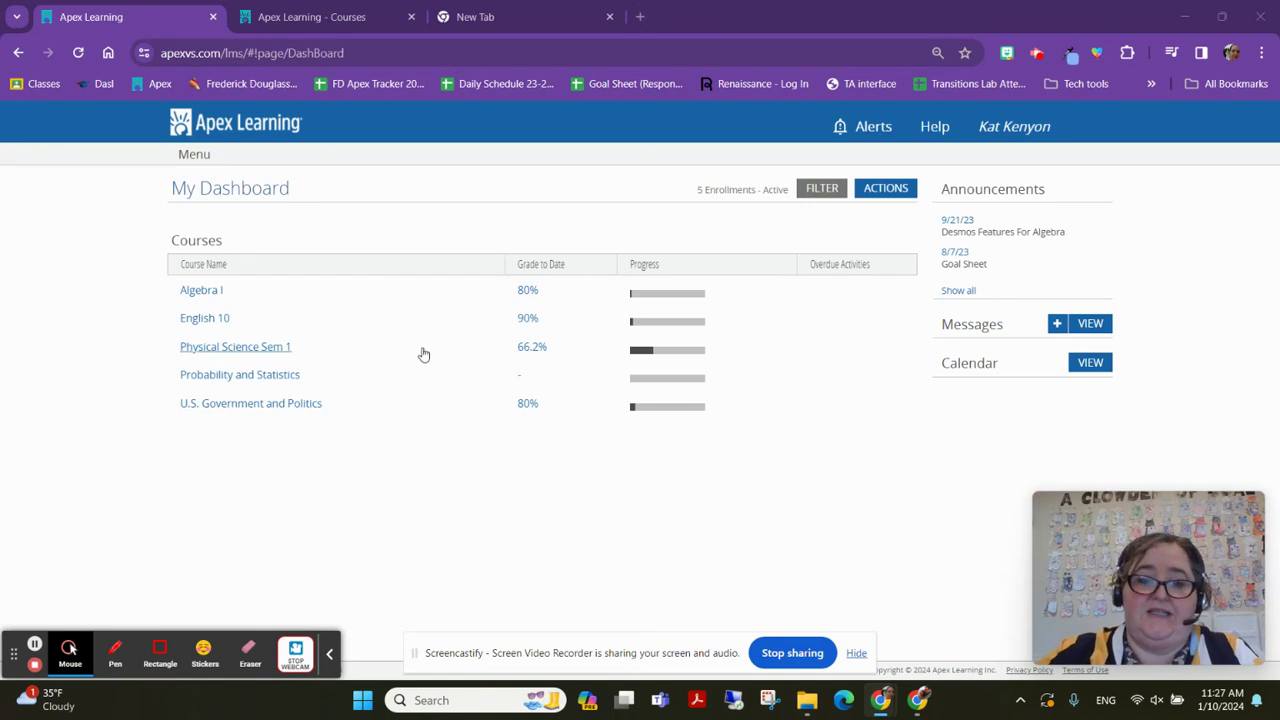
- Open the English 10 course page from the Apex dashboard's enrolled courses
mouse_move(422, 354)
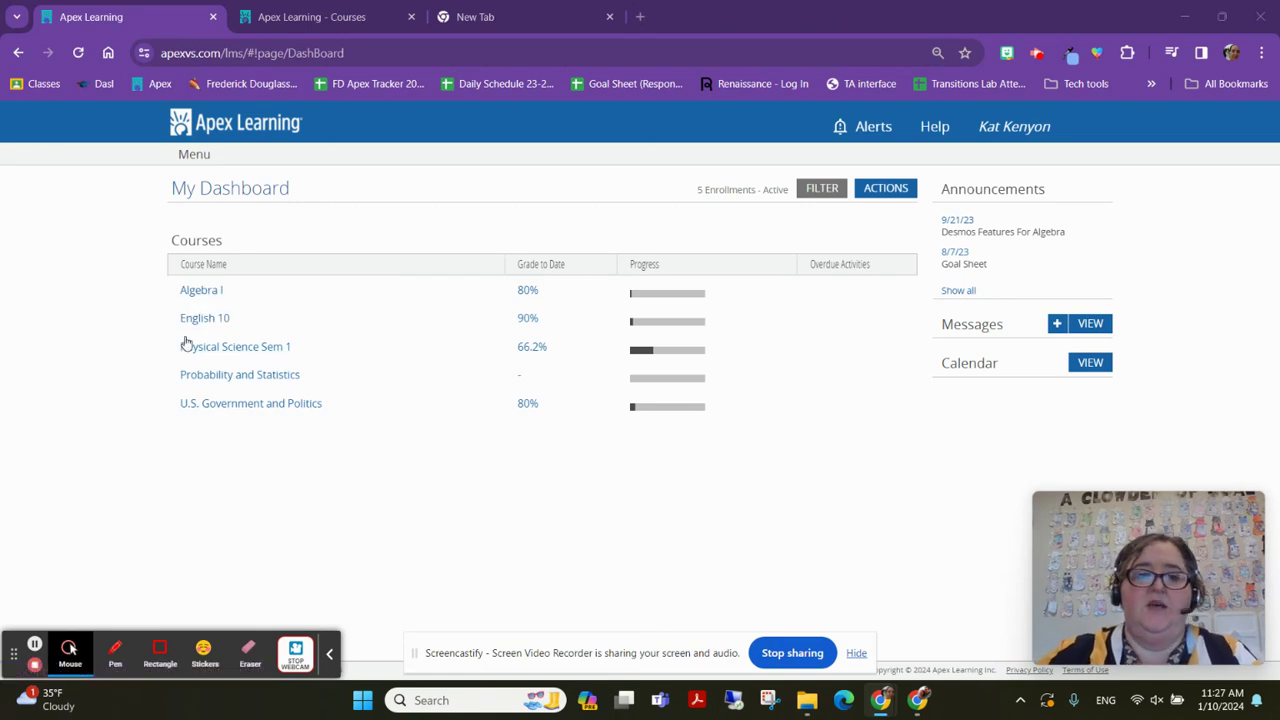
mouse_move(219, 322)
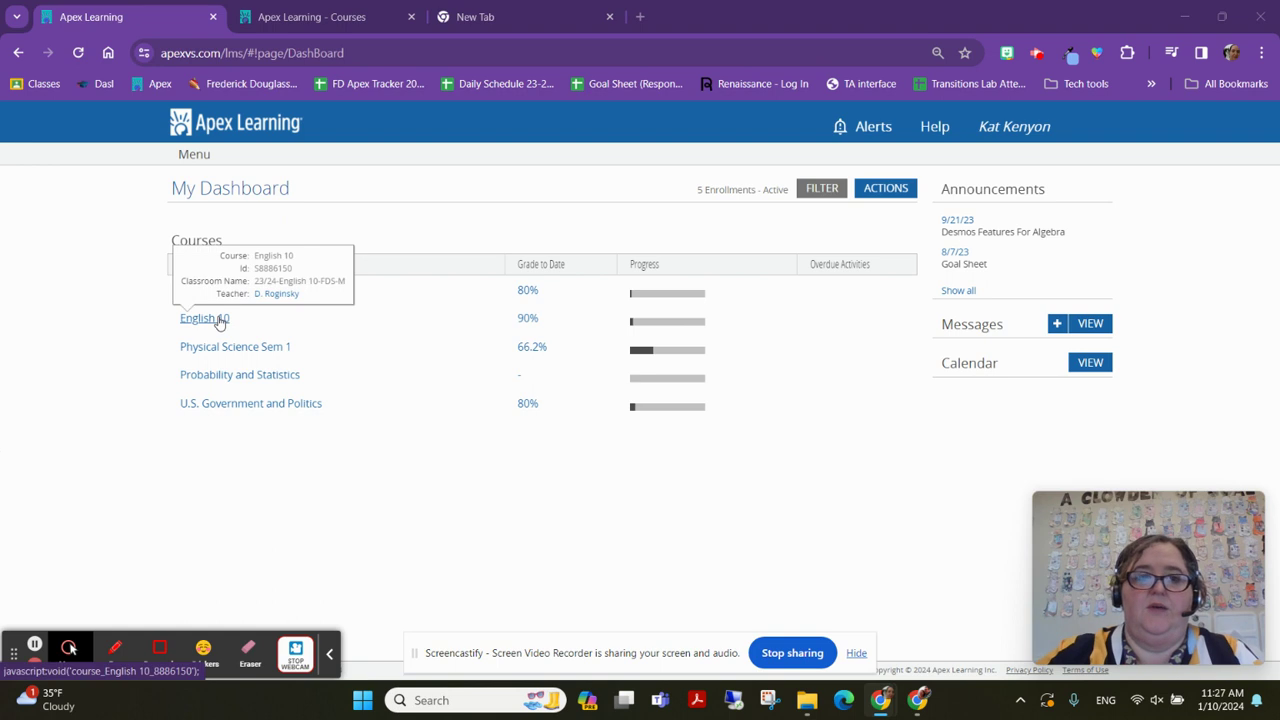
click(340, 17)
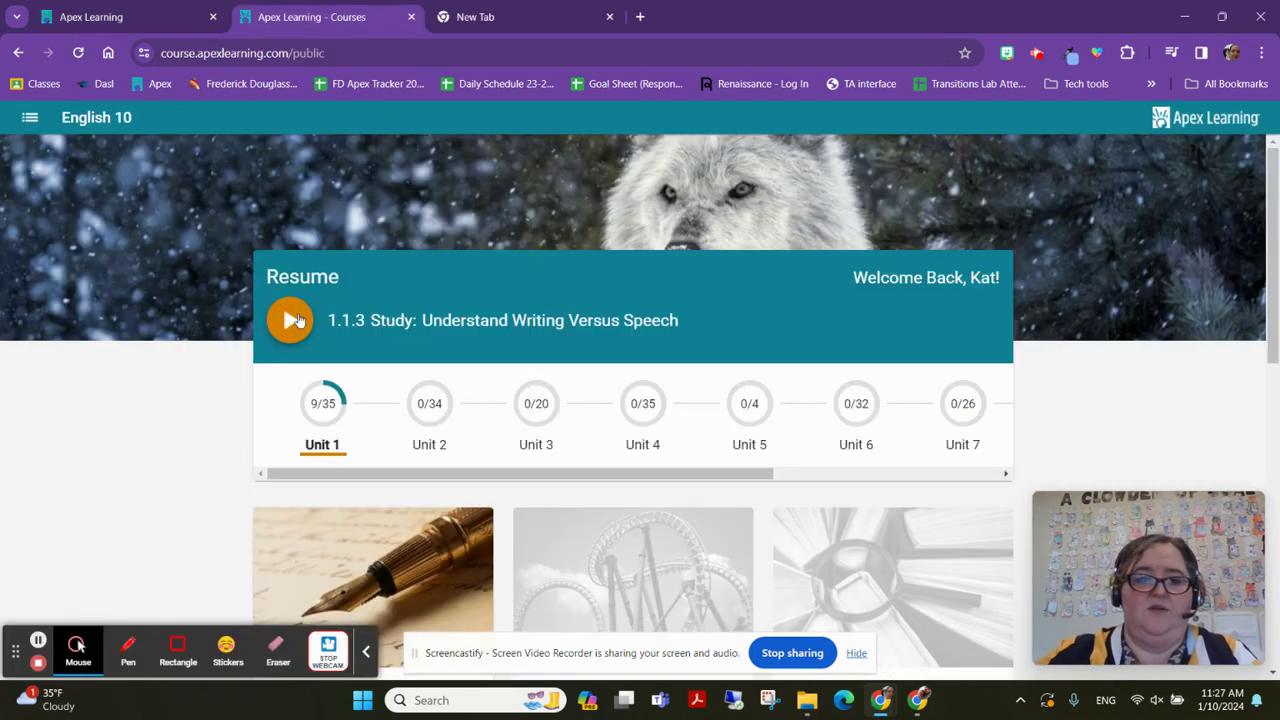
- Resume English 10 into lesson 1.1.3 Study, Understand Writing versus Speech, and scroll its first page
click(290, 320)
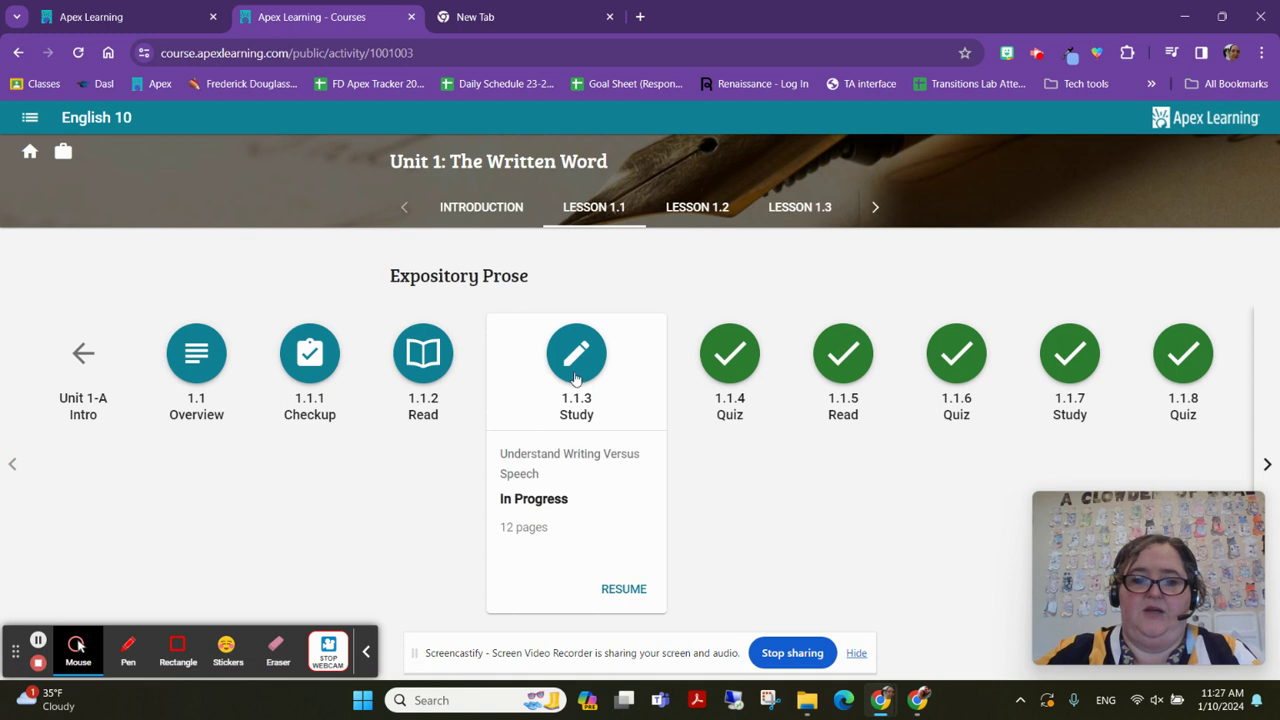
click(576, 378)
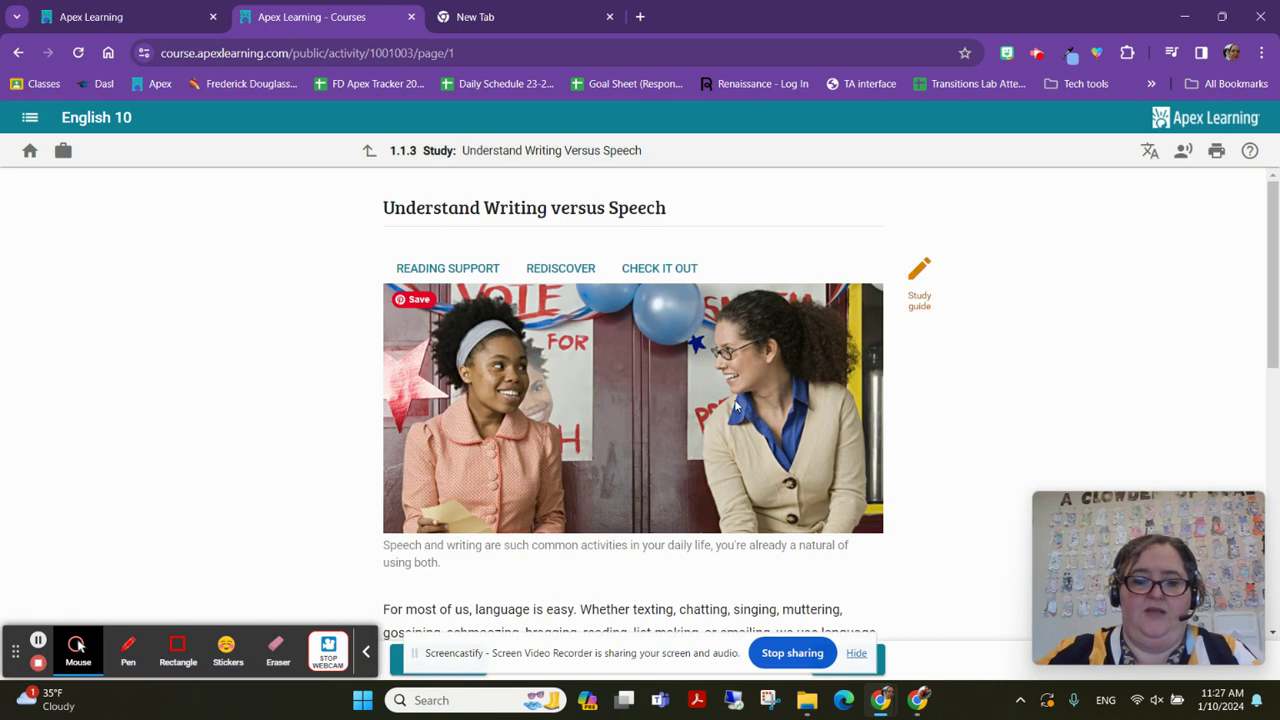
scroll(735, 405, down, 4)
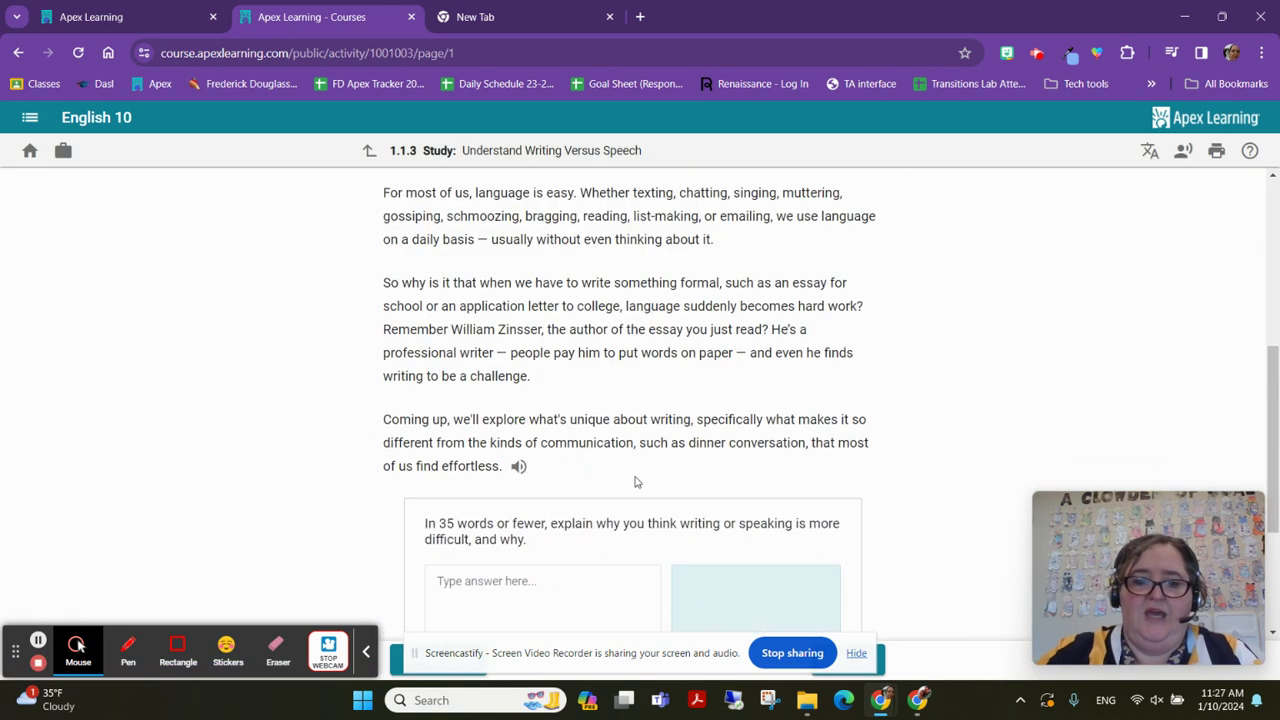
scroll(634, 482, down, 2)
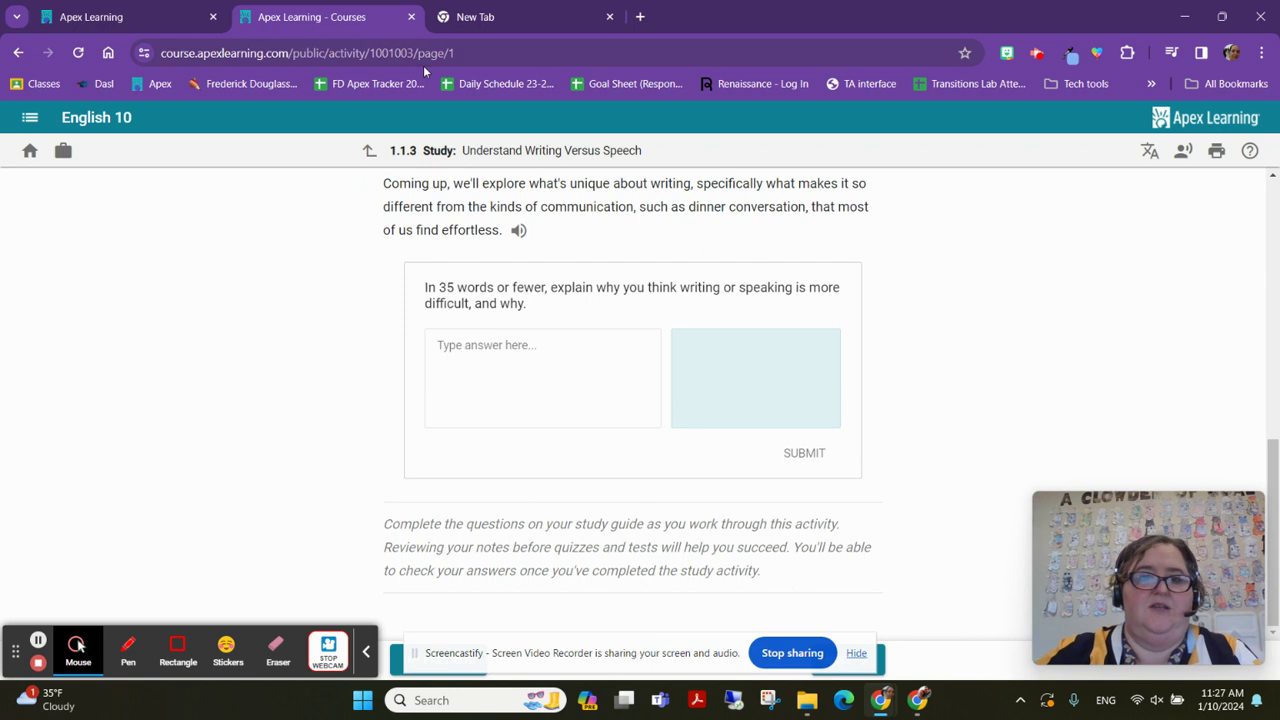
click(463, 54)
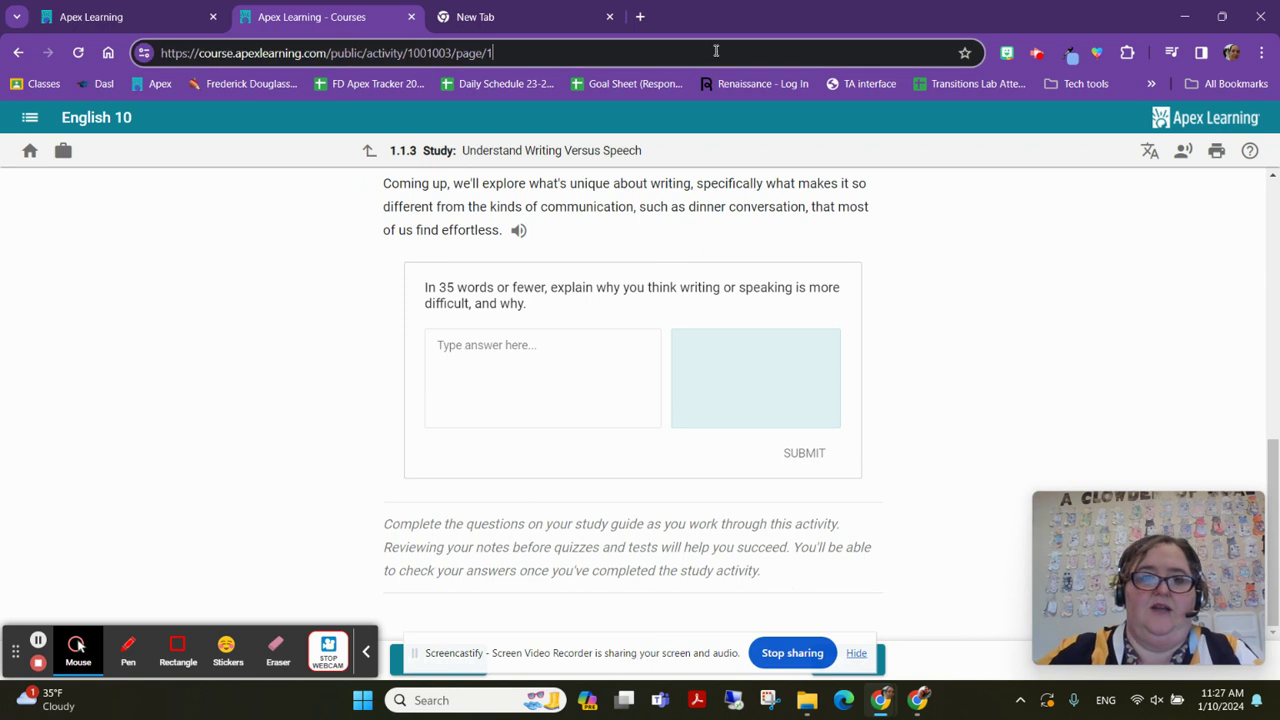
- Jump to page 5 through the page address, then step back to page 4, Summing Up the Differences
key(BackSpace)
text(5)
key(Return)
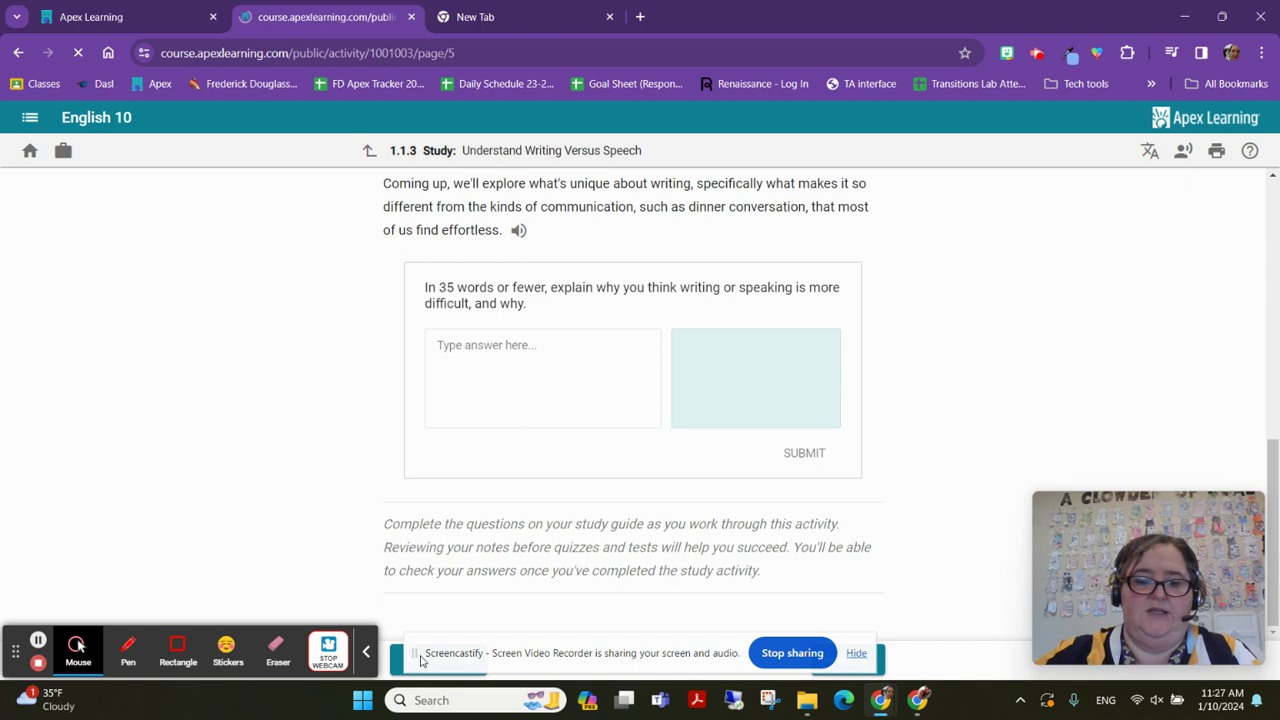
drag(418, 660, 795, 355)
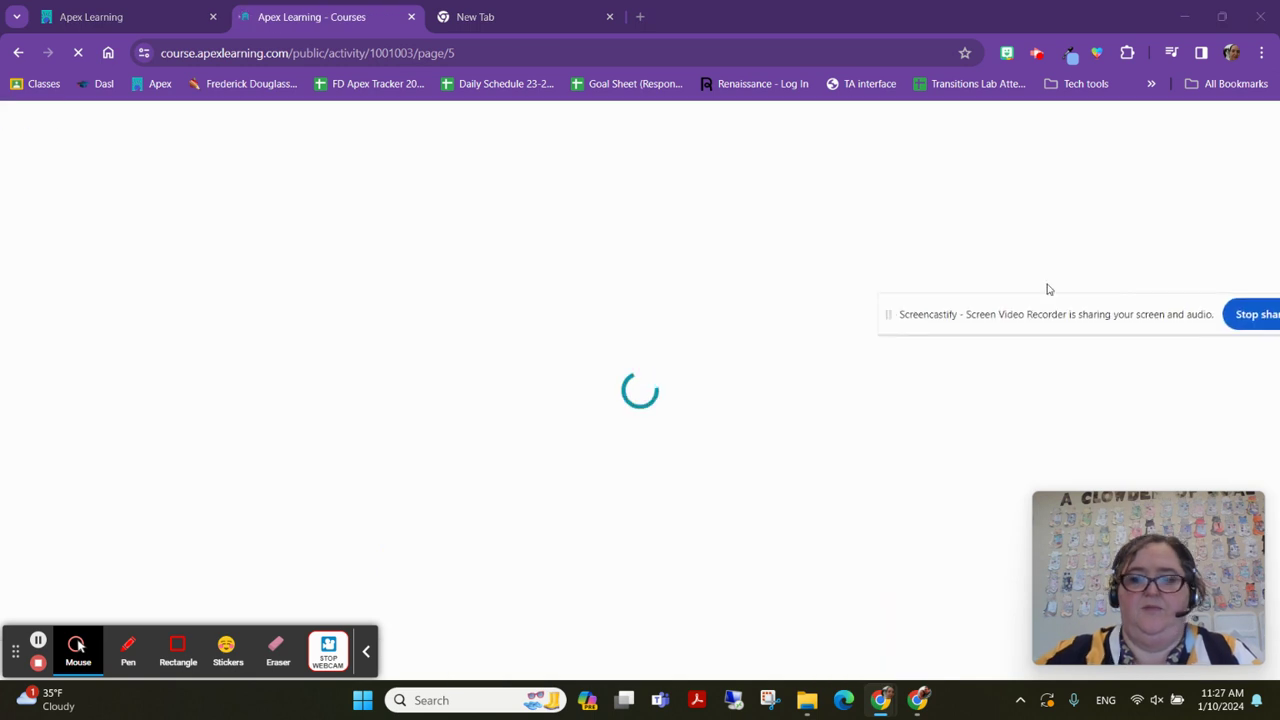
drag(1037, 314, 2, 484)
click(16, 484)
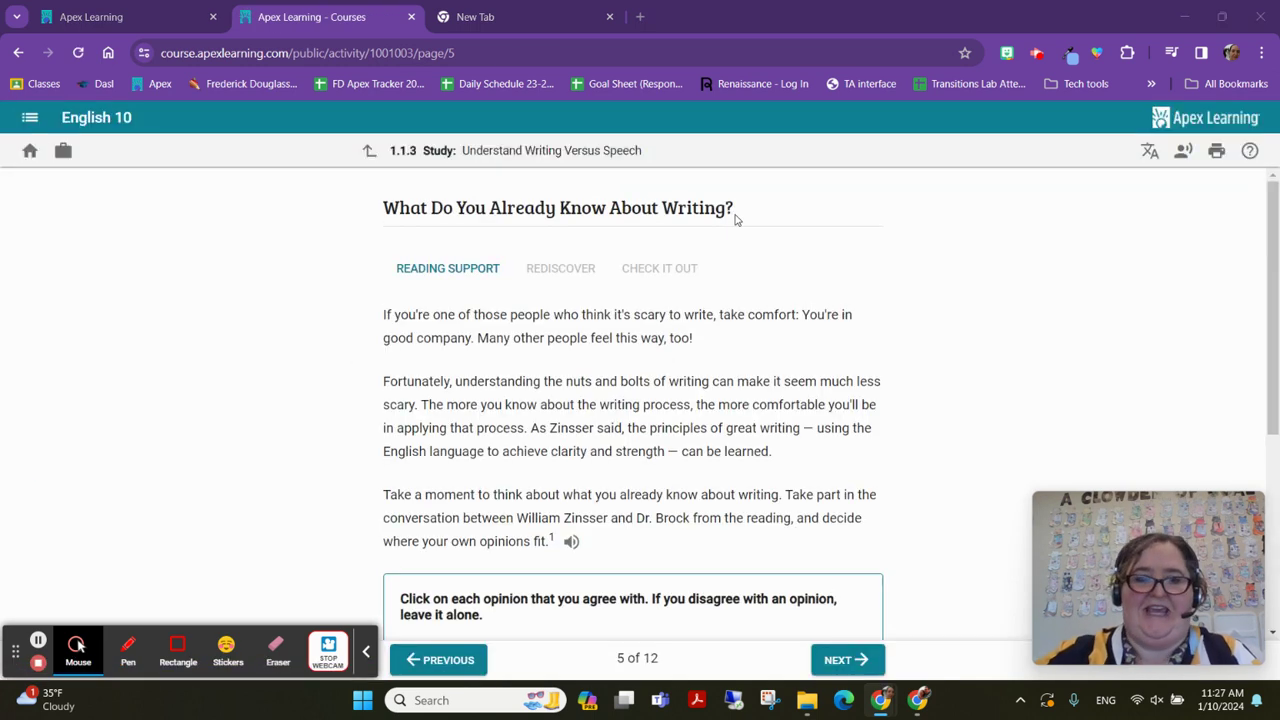
scroll(700, 400, down, 1)
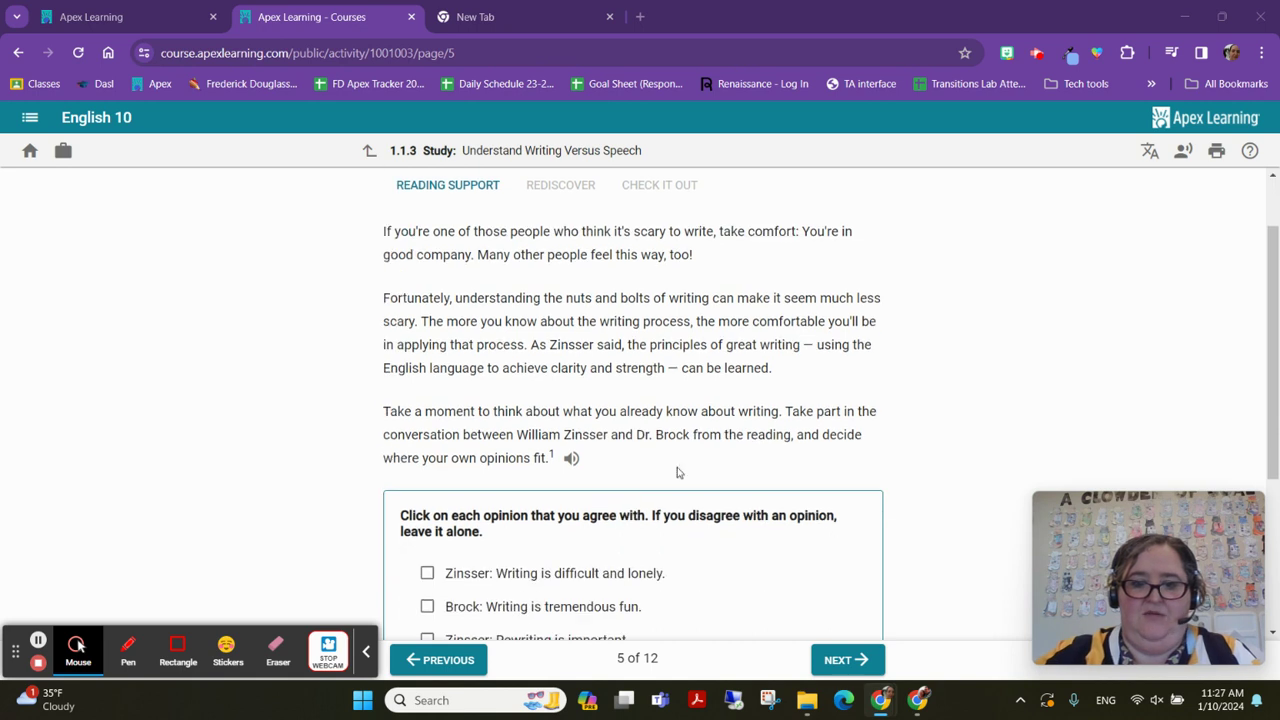
click(469, 657)
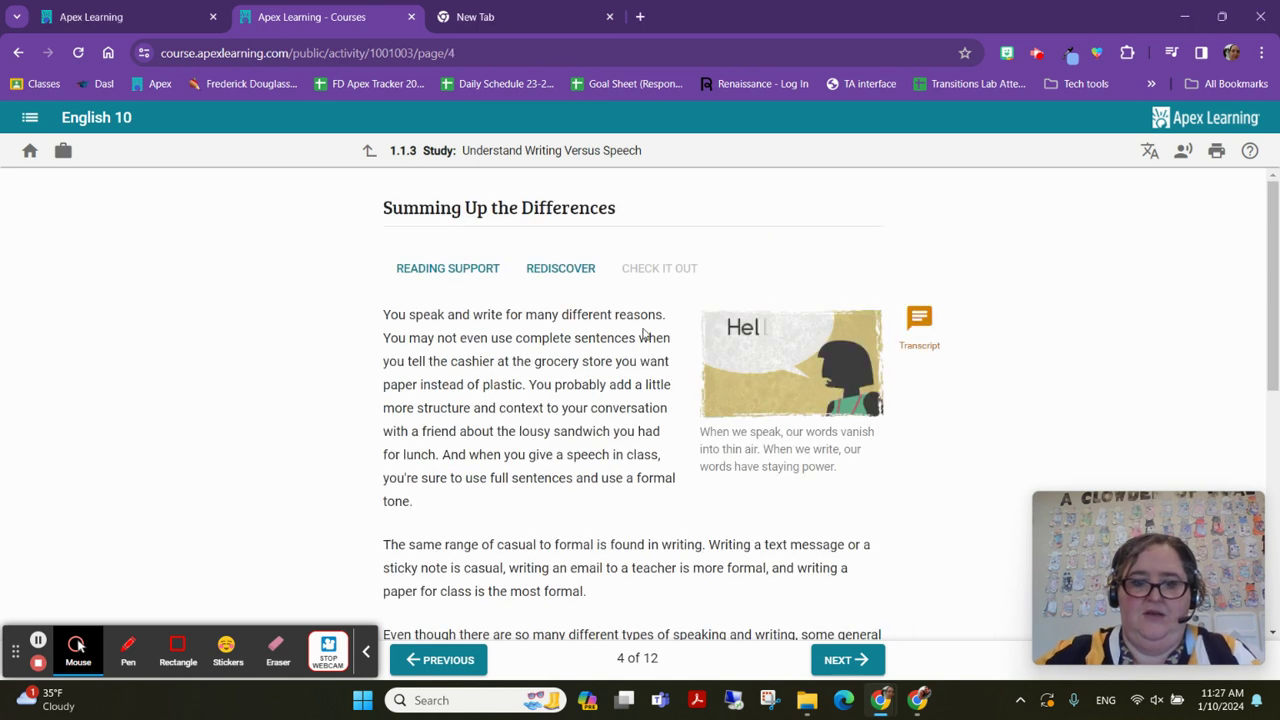
scroll(643, 335, down, 3)
scroll(645, 330, down, 3)
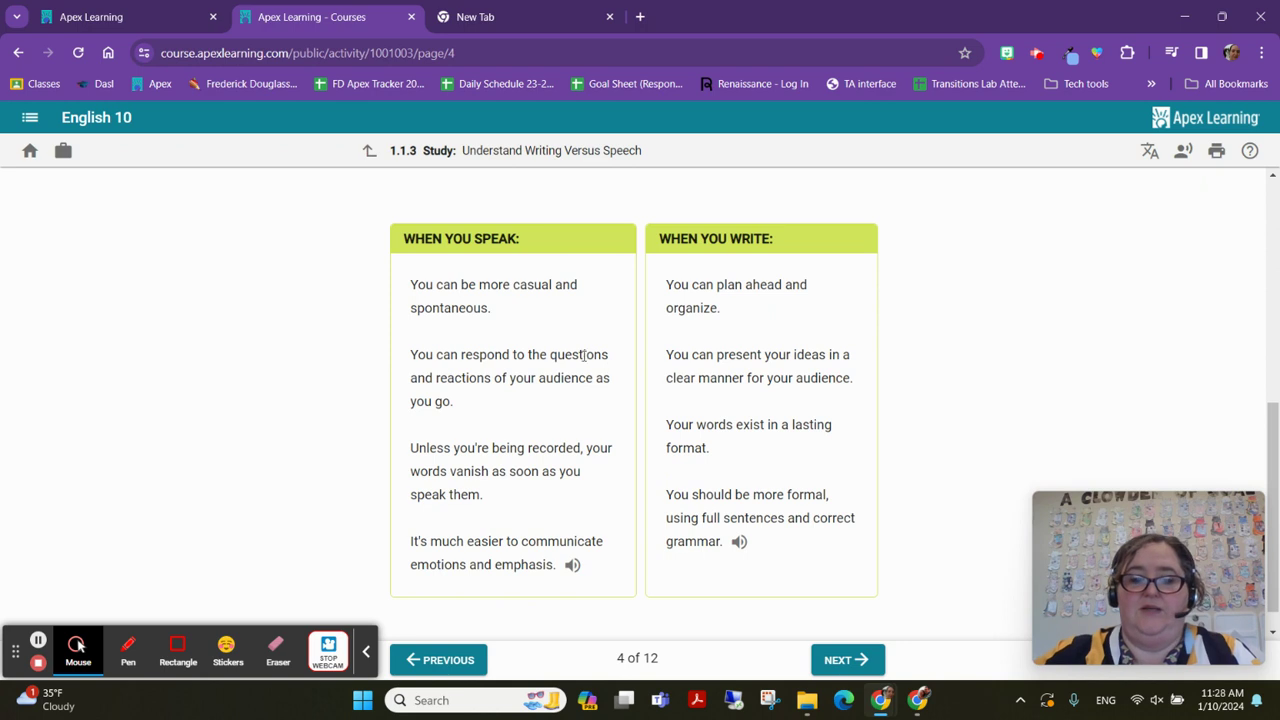
scroll(520, 350, up, 2)
scroll(540, 350, down, 2)
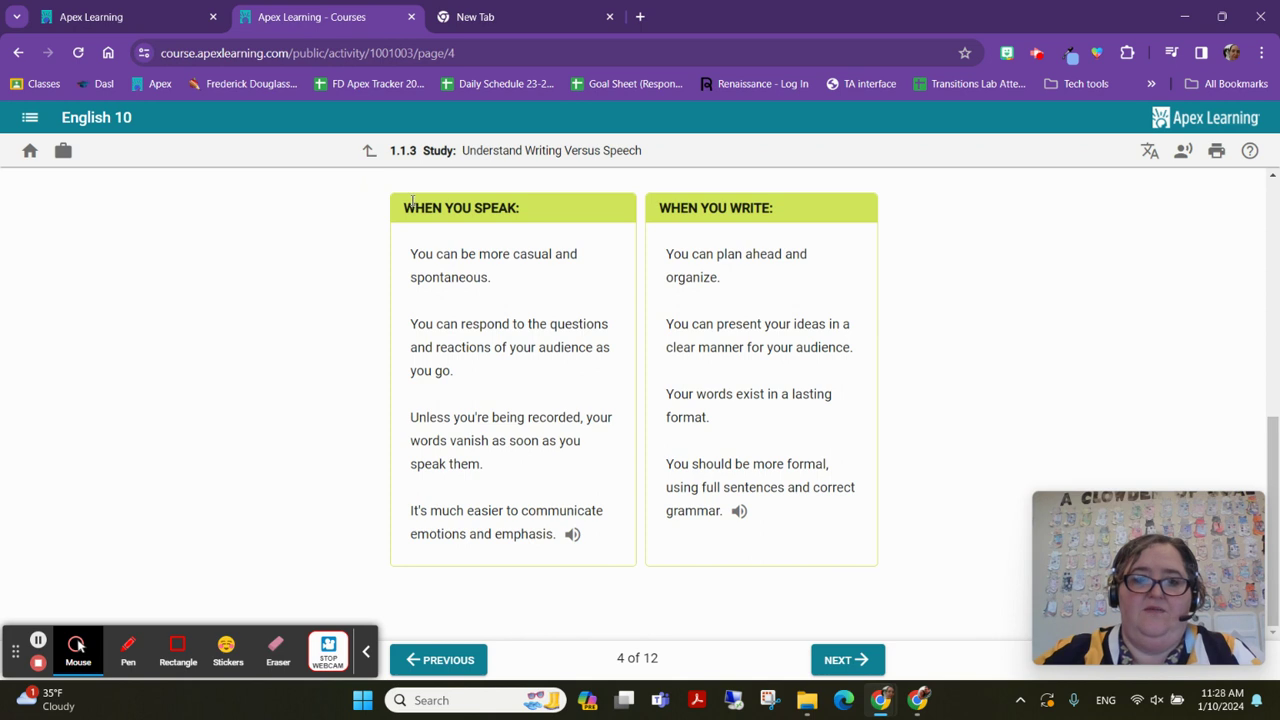
drag(411, 201, 742, 326)
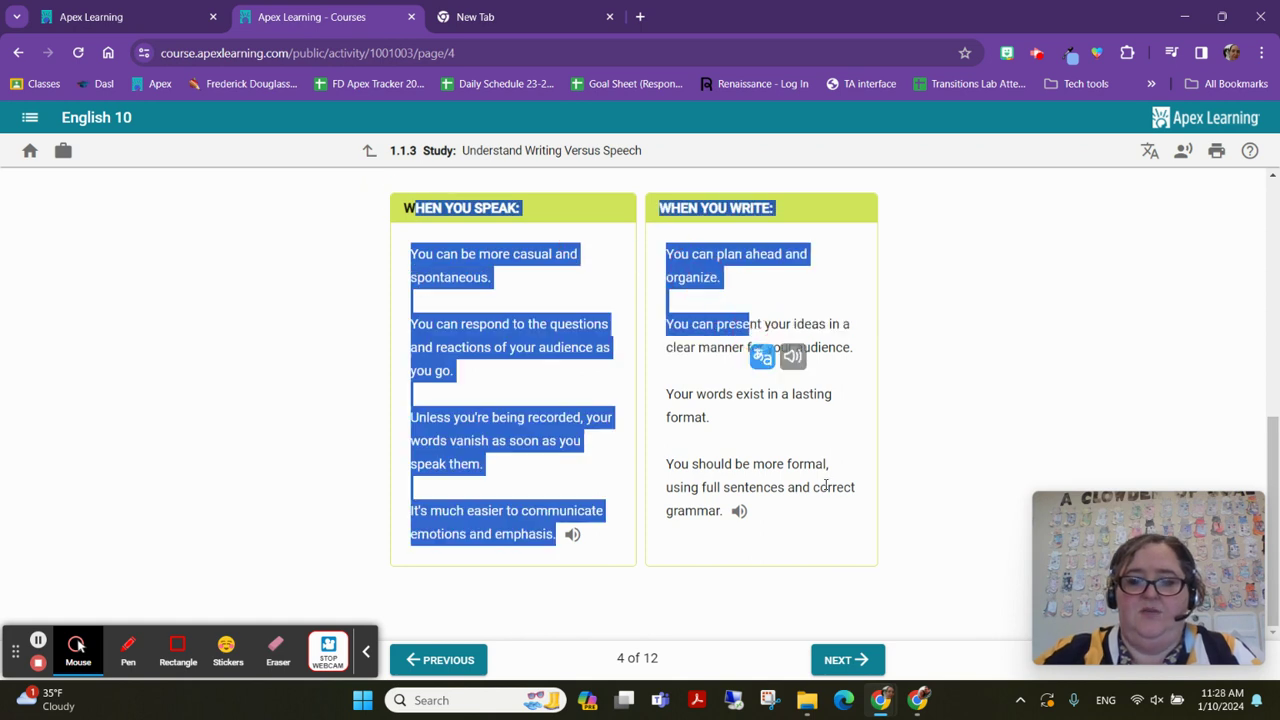
click(826, 484)
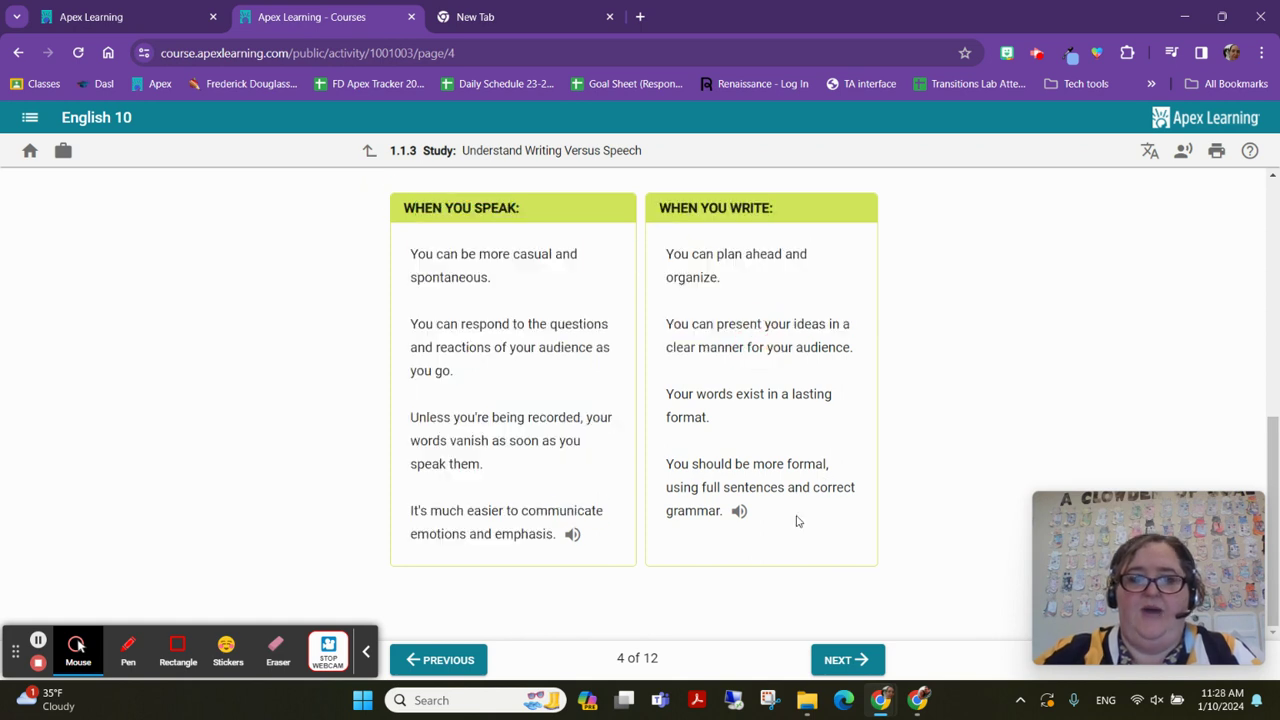
- Create a blank Google Docs document from the Google apps grid in the new tab
click(533, 10)
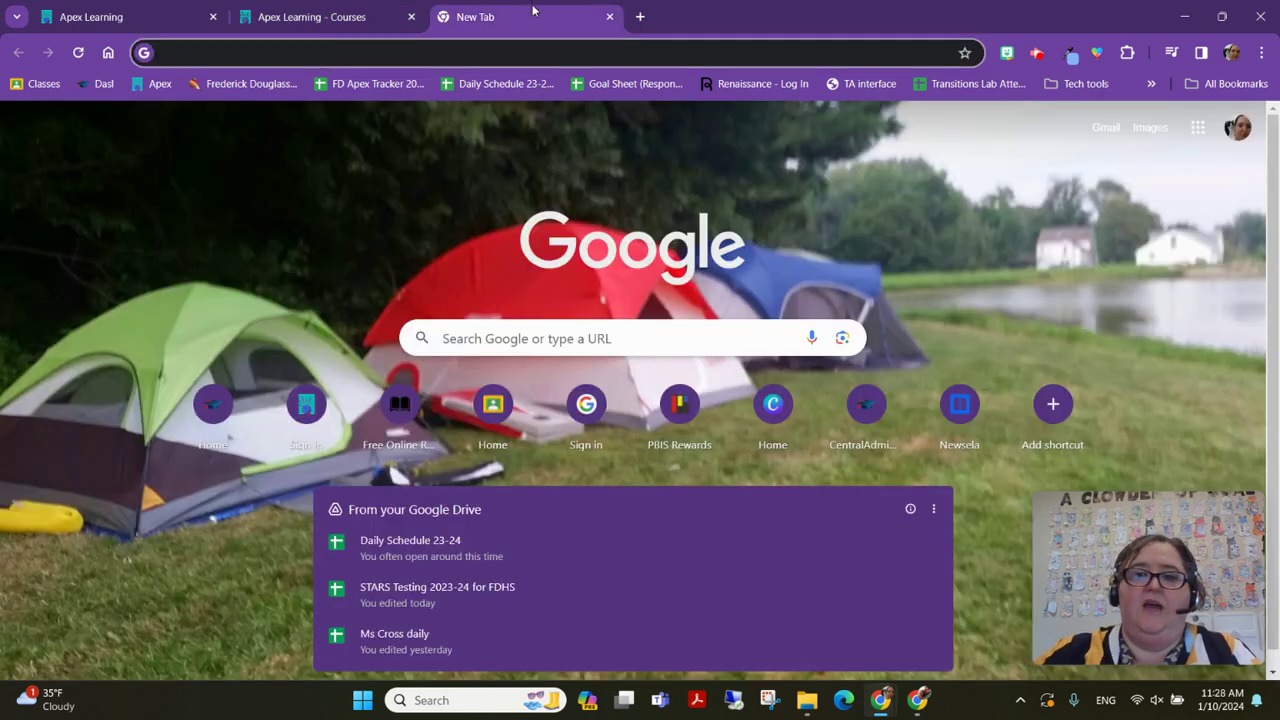
click(1197, 128)
click(1120, 301)
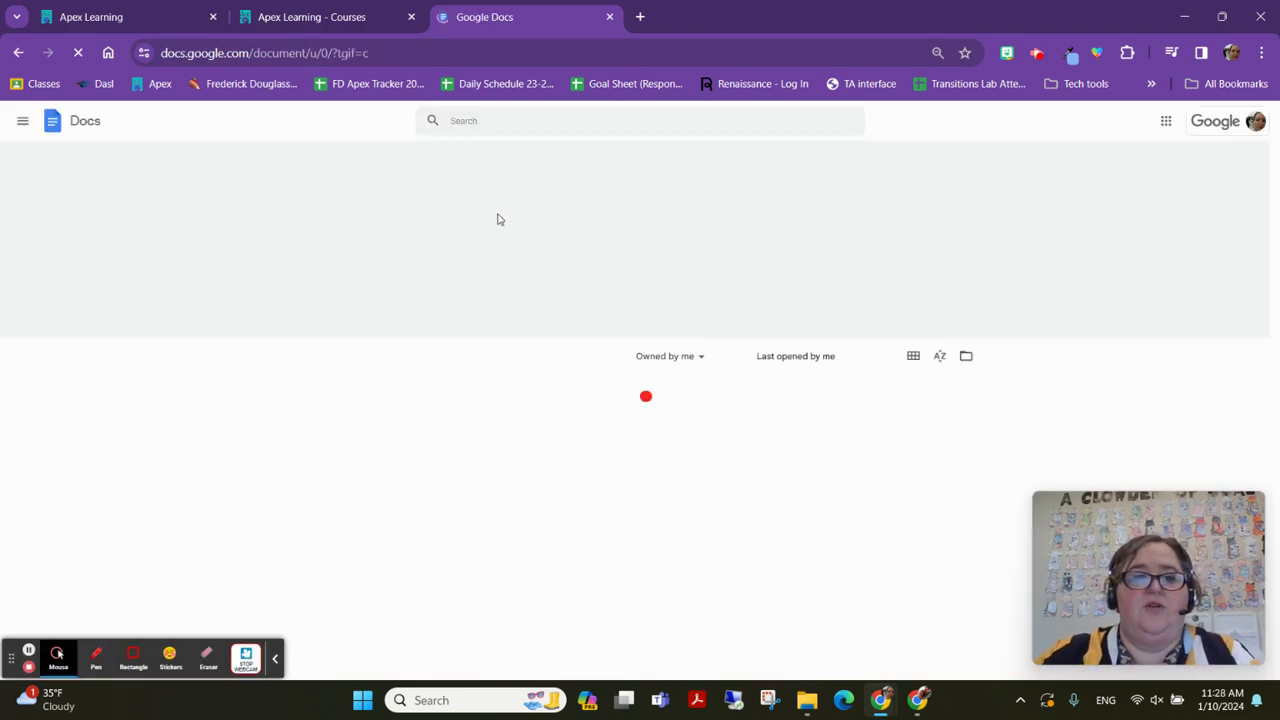
click(310, 249)
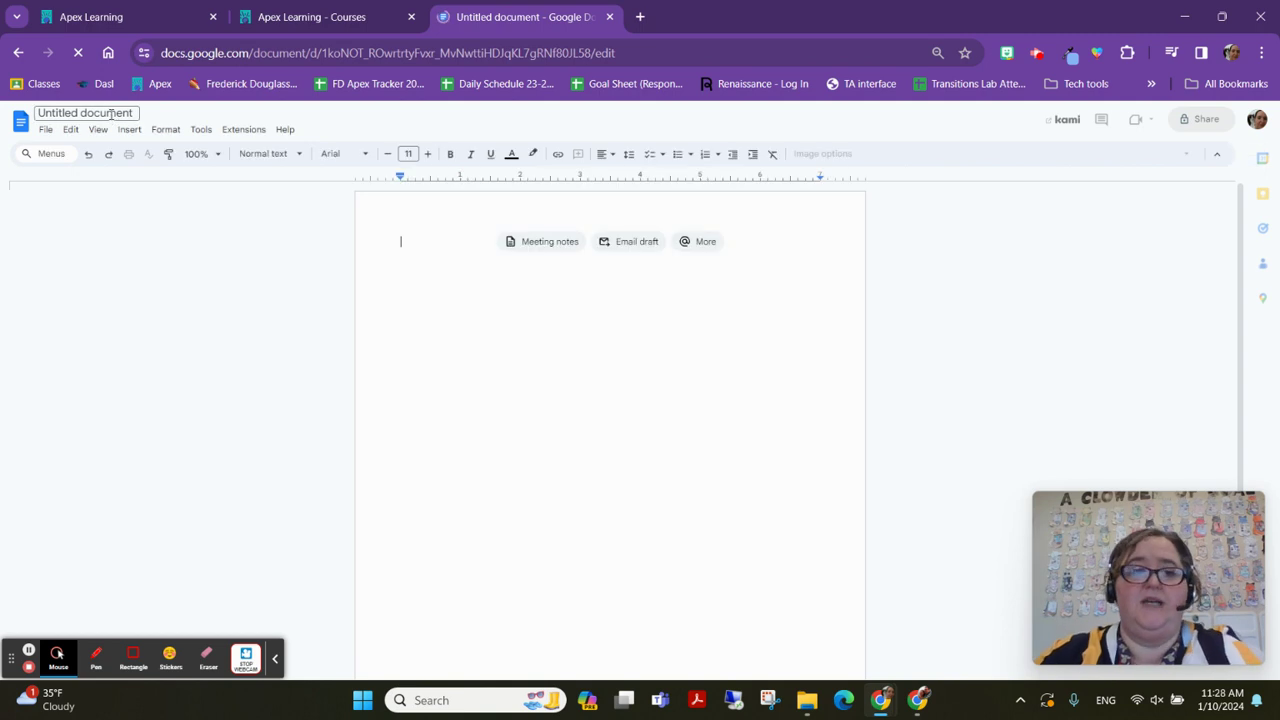
- Rename the Untitled document to 'English notes'
click(109, 114)
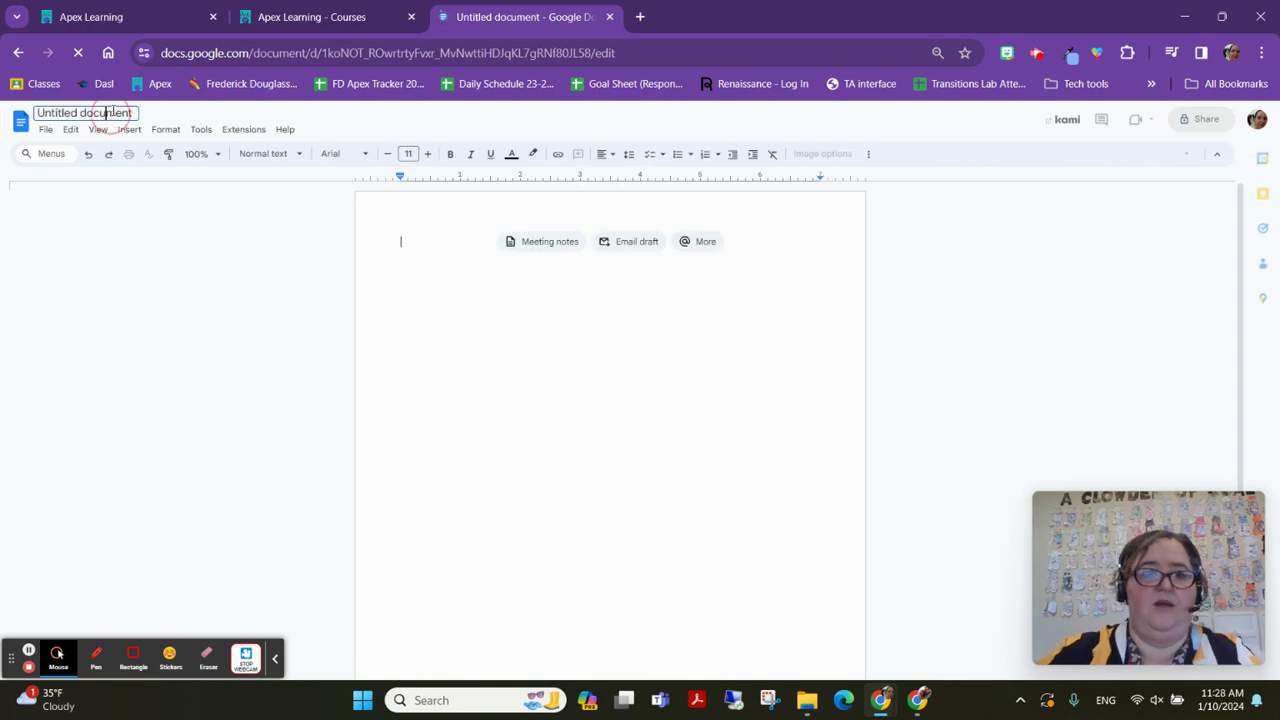
triple_click(112, 114)
key(BackSpace)
text(Engl)
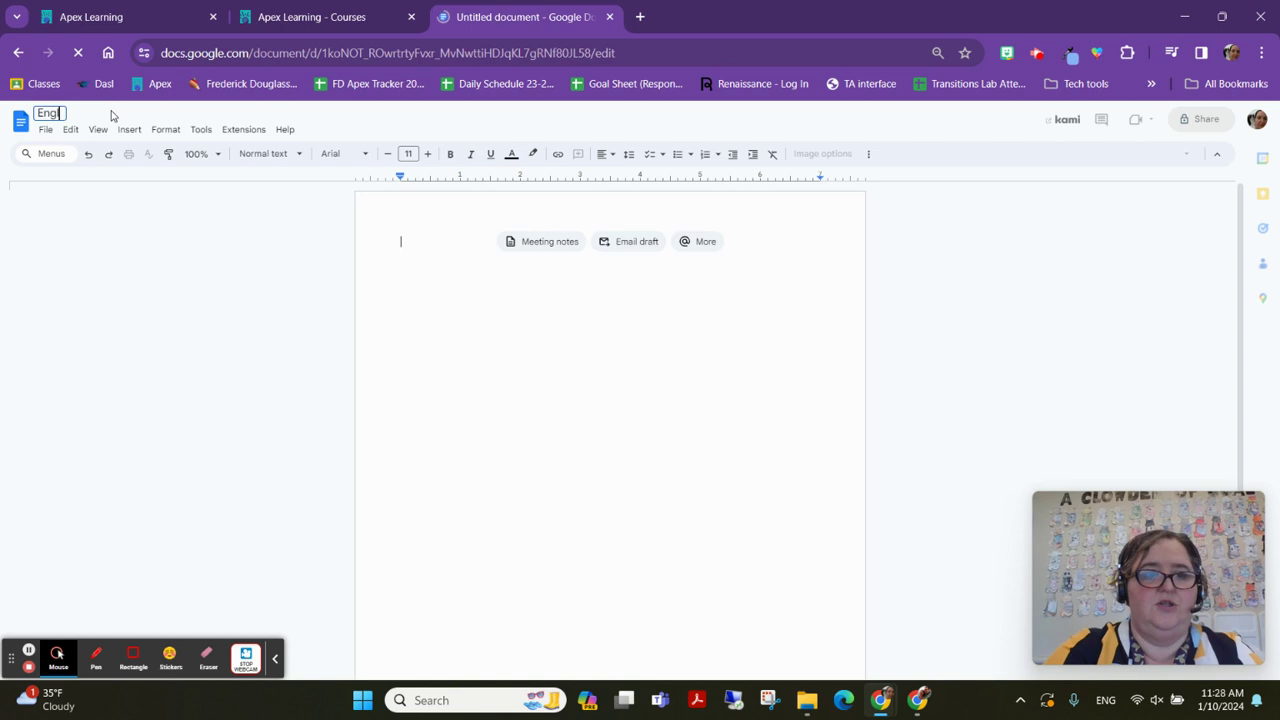
text(ish notes)
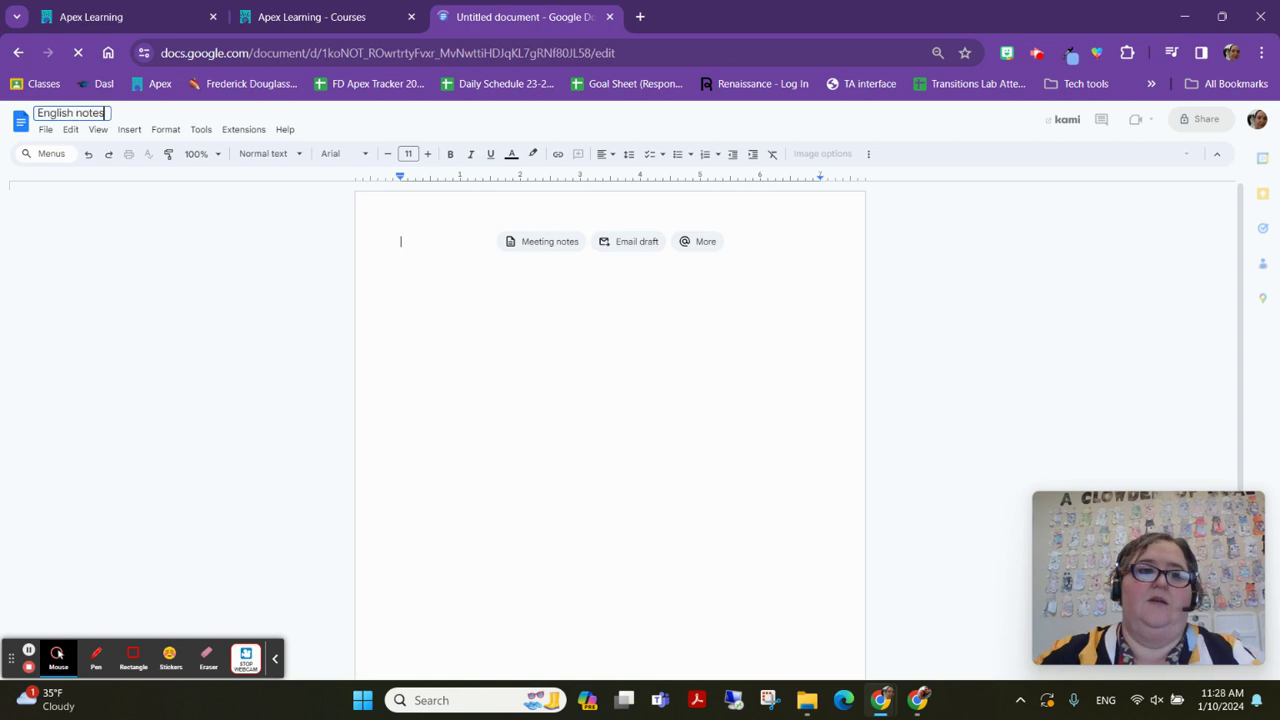
key(Return)
- Select the 'Even though…' intro sentence and both chart boxes on Apex page 4, dragging toward English notes
click(313, 12)
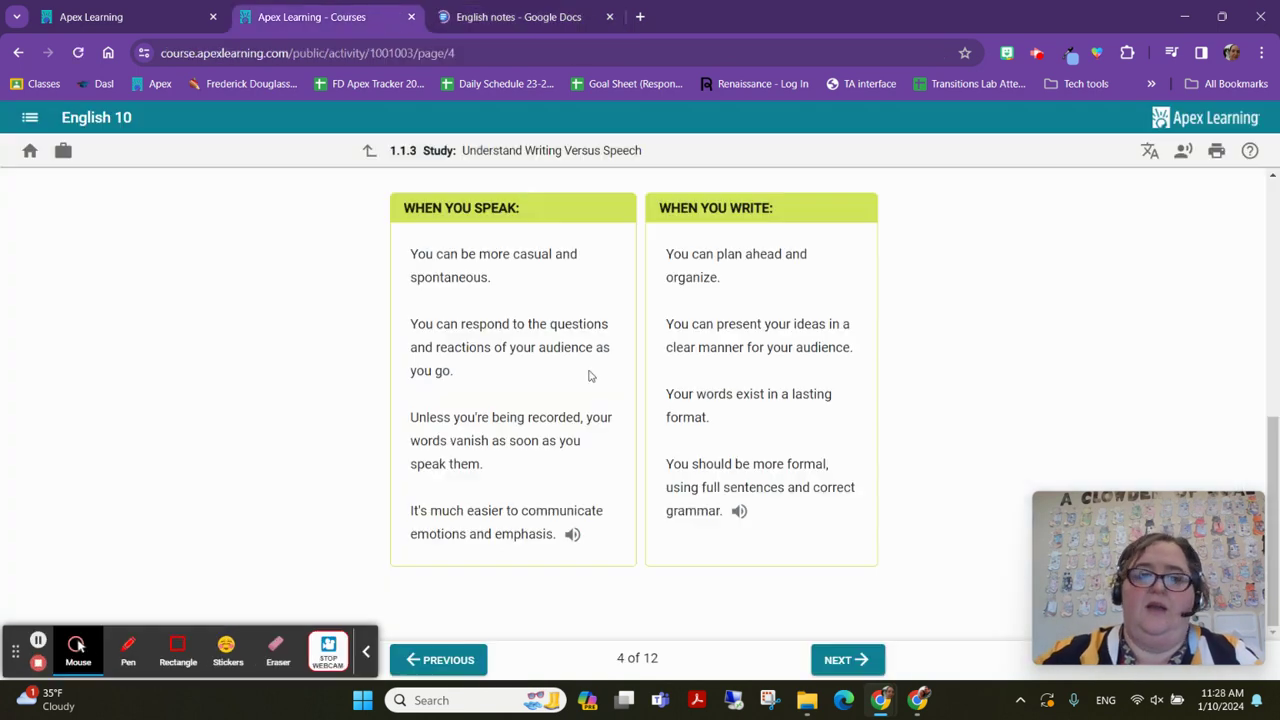
scroll(435, 243, up, 1)
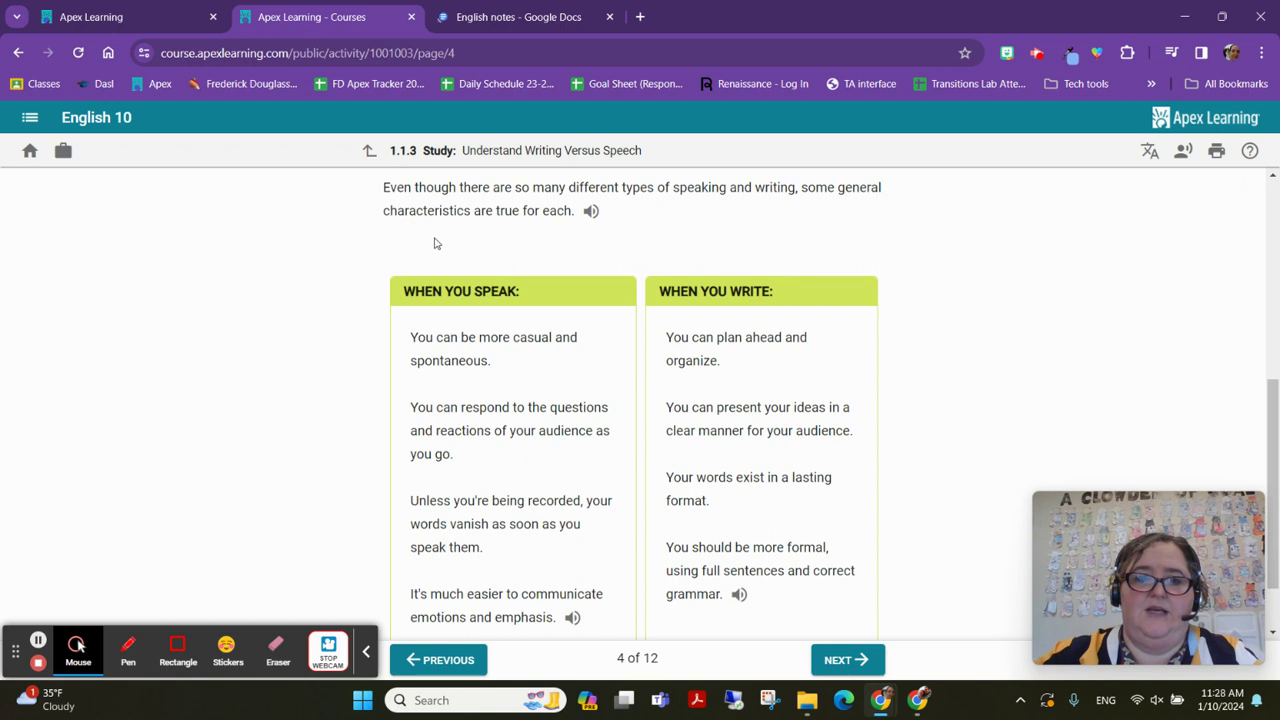
scroll(400, 250, up, 1)
drag(381, 270, 833, 543)
scroll(714, 517, down, 2)
scroll(515, 355, up, 3)
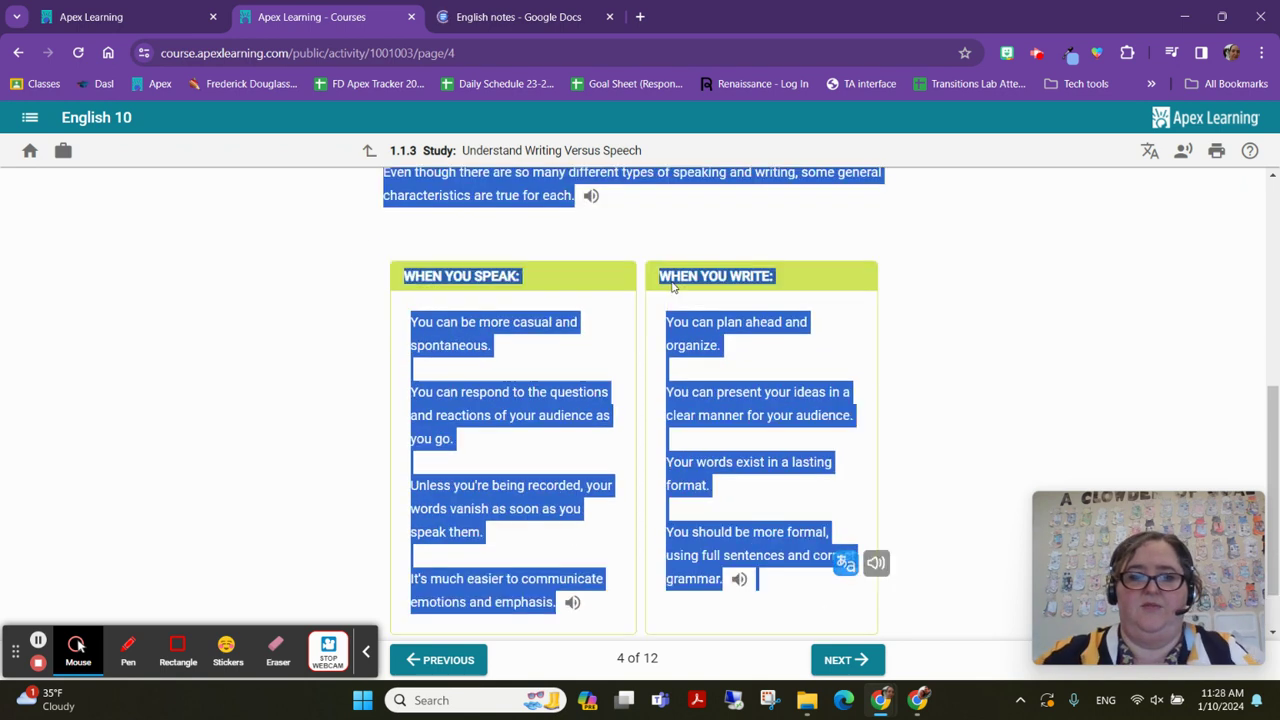
click(531, 15)
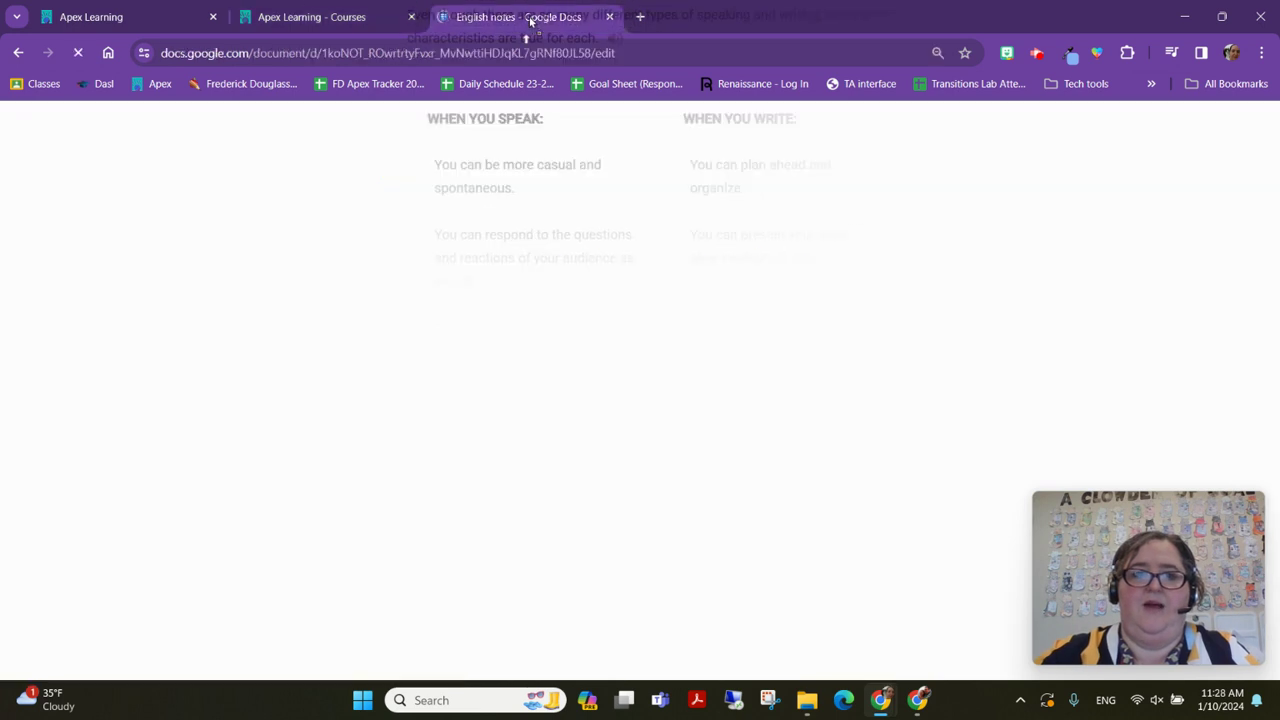
click(315, 16)
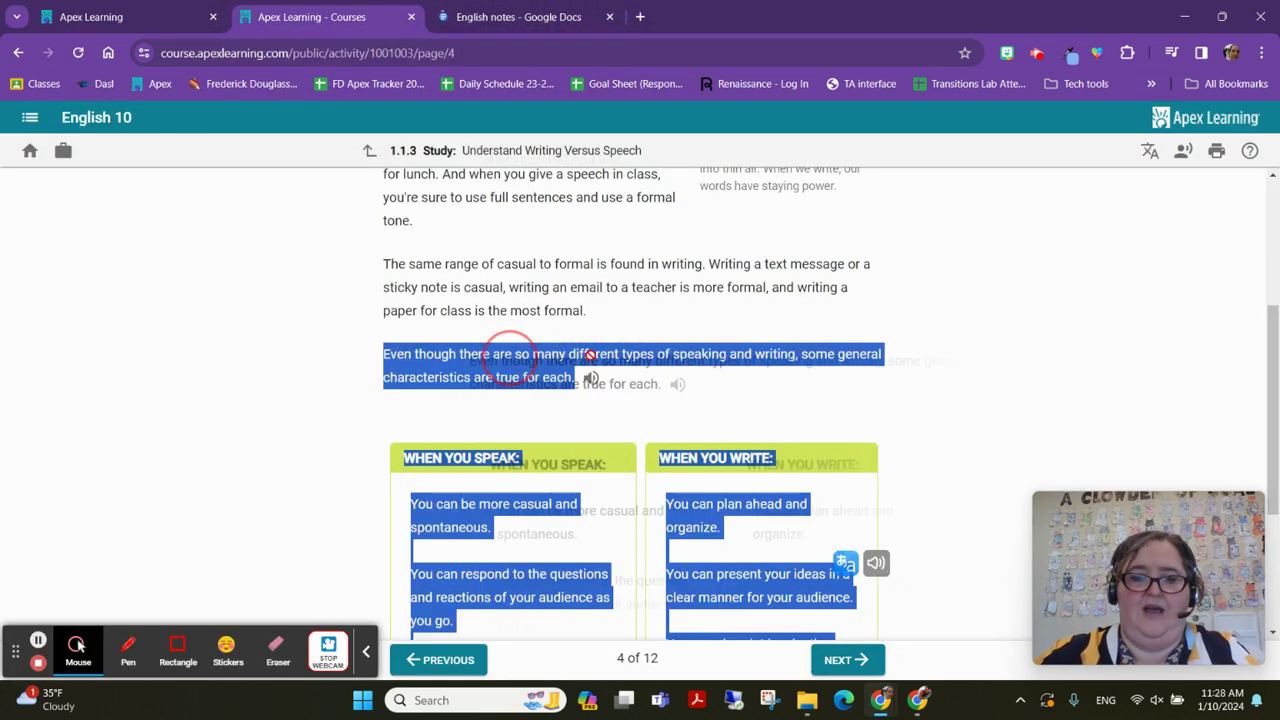
- Drop the intro sentence and WHEN YOU SPEAK / WHEN YOU WRITE chart into English notes
click(527, 17)
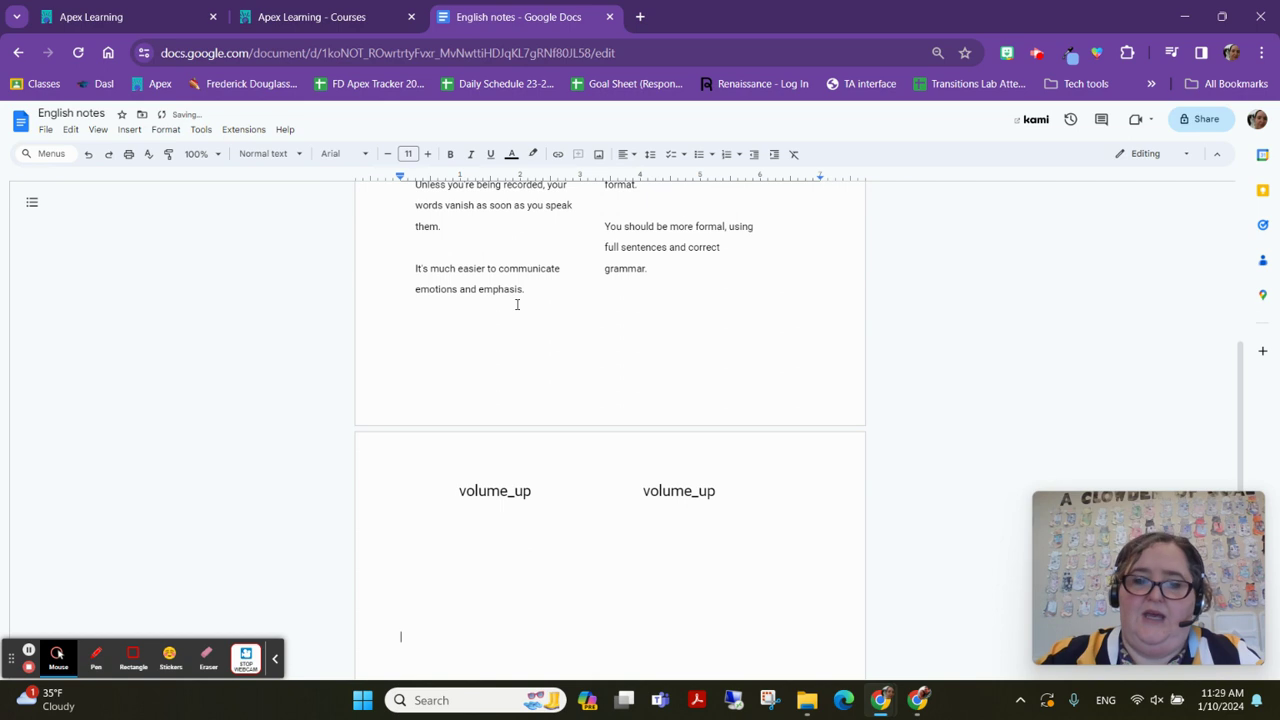
scroll(577, 371, up, 5)
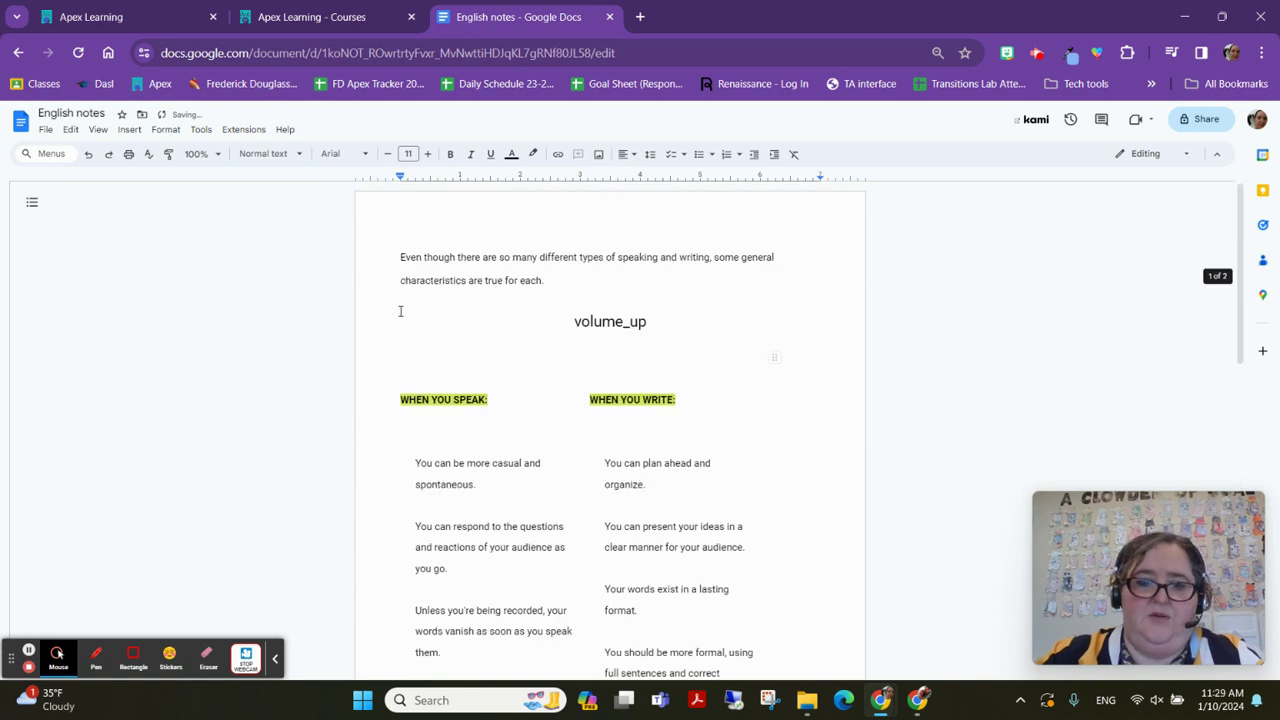
- Delete the volume_up label under the intro sentence and clear an accidental table selection
click(664, 327)
drag(690, 330, 514, 334)
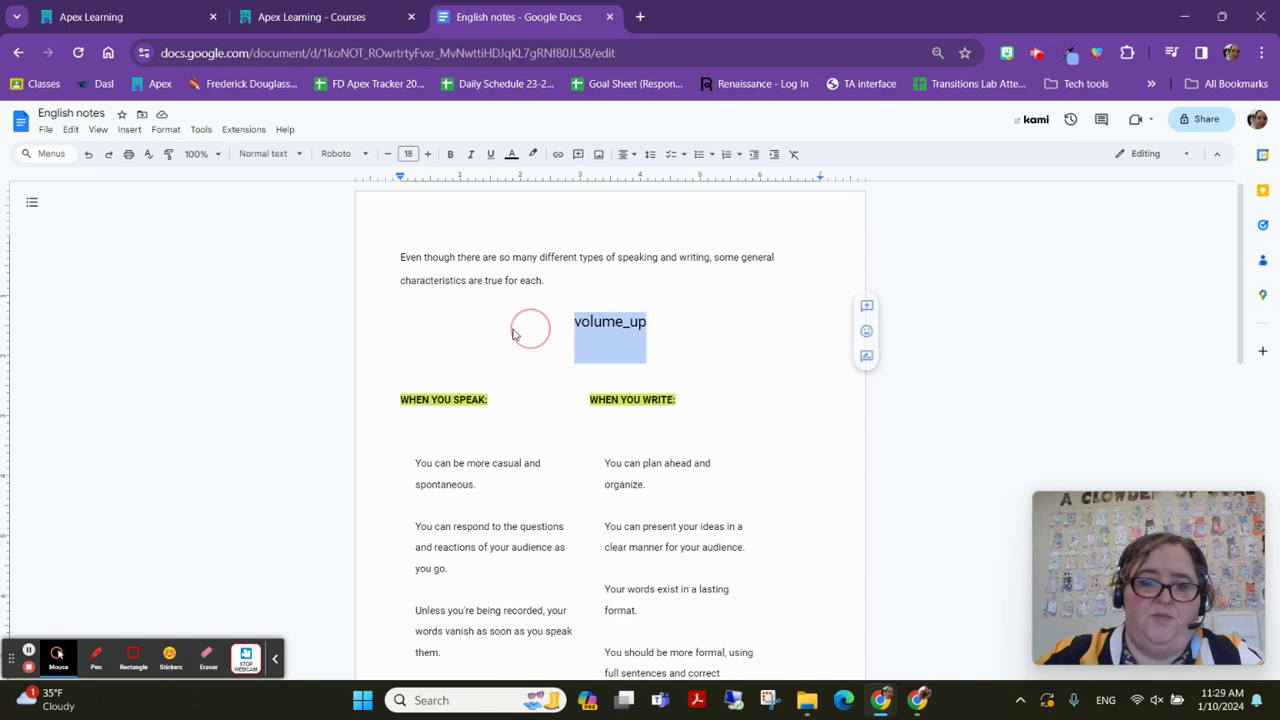
key(BackSpace)
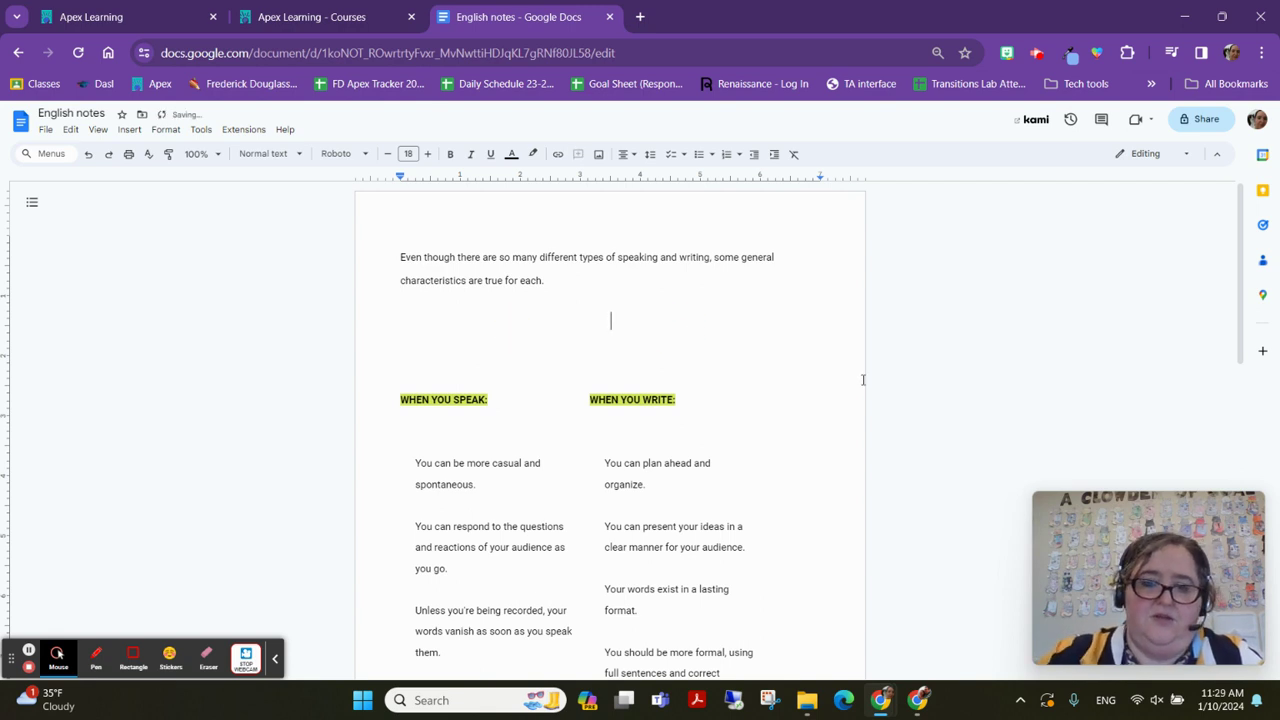
scroll(863, 379, down, 6)
drag(723, 346, 411, 320)
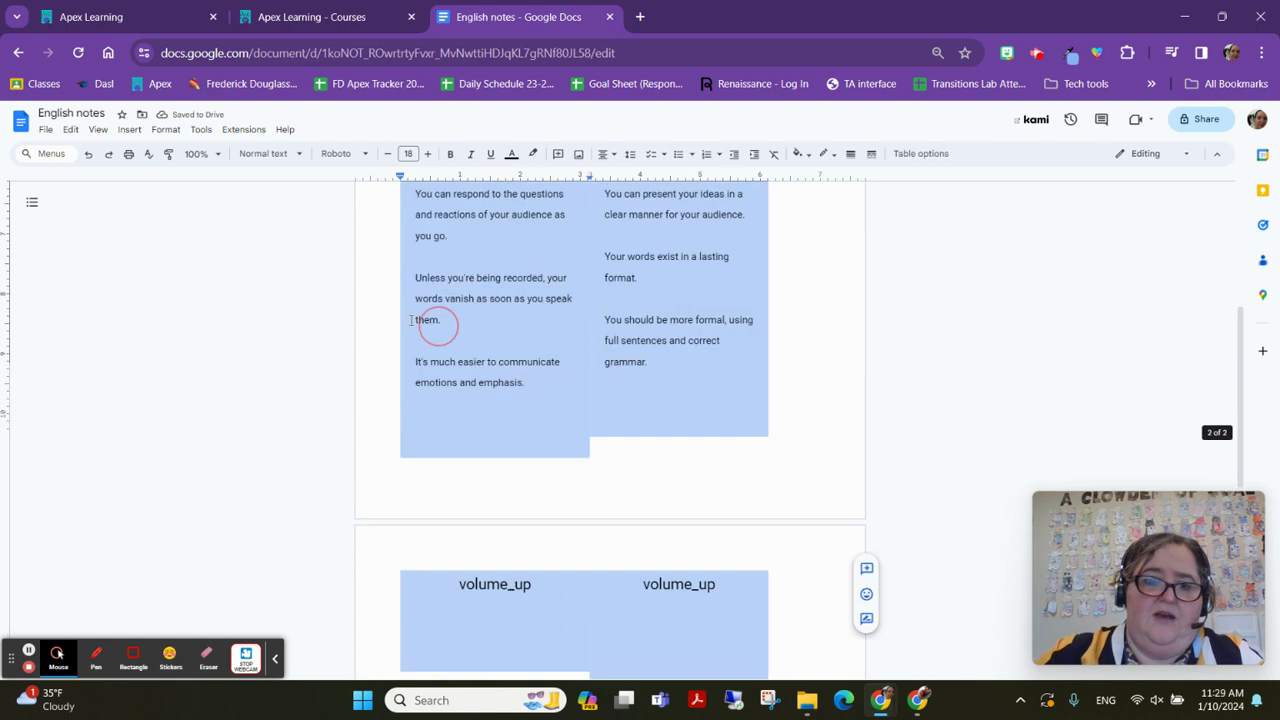
scroll(411, 320, up, 2)
scroll(706, 509, down, 5)
drag(598, 478, 729, 360)
click(723, 362)
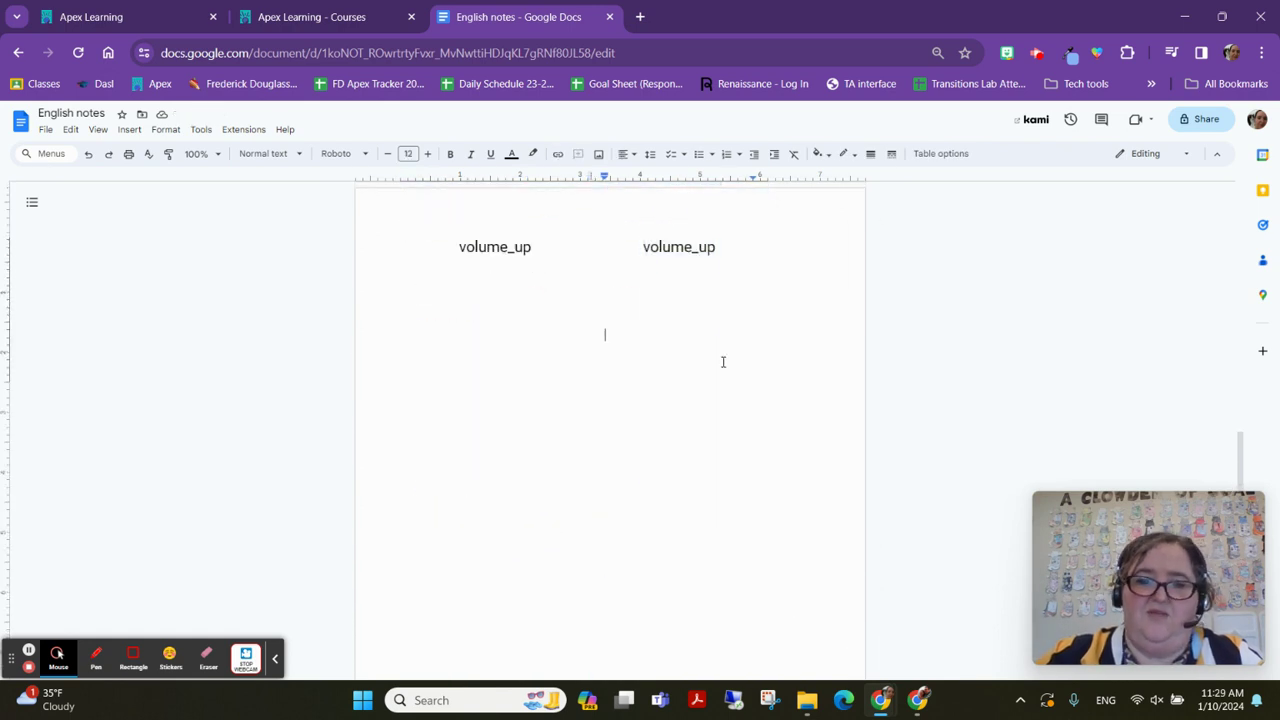
- Delete the left and right volume_up labels in the chart, plus their emptied row
scroll(723, 362, up, 2)
drag(737, 421, 429, 591)
scroll(511, 549, down, 2)
click(505, 588)
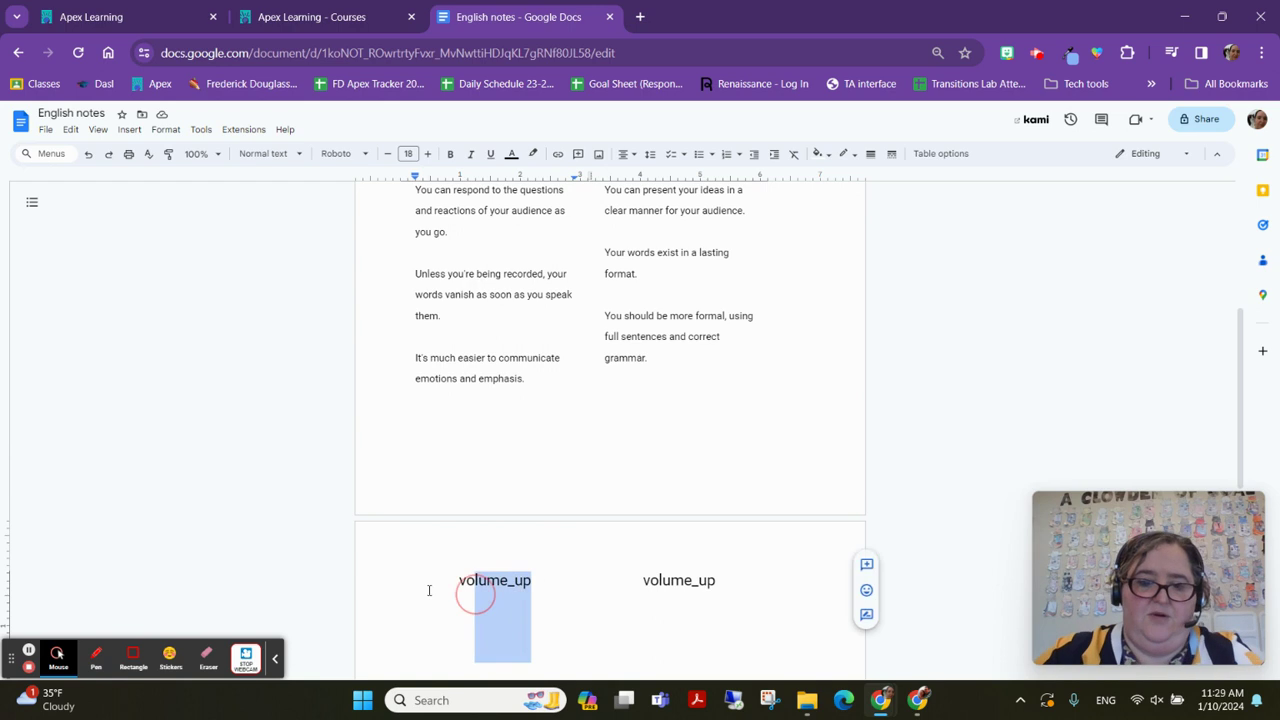
key(BackSpace)
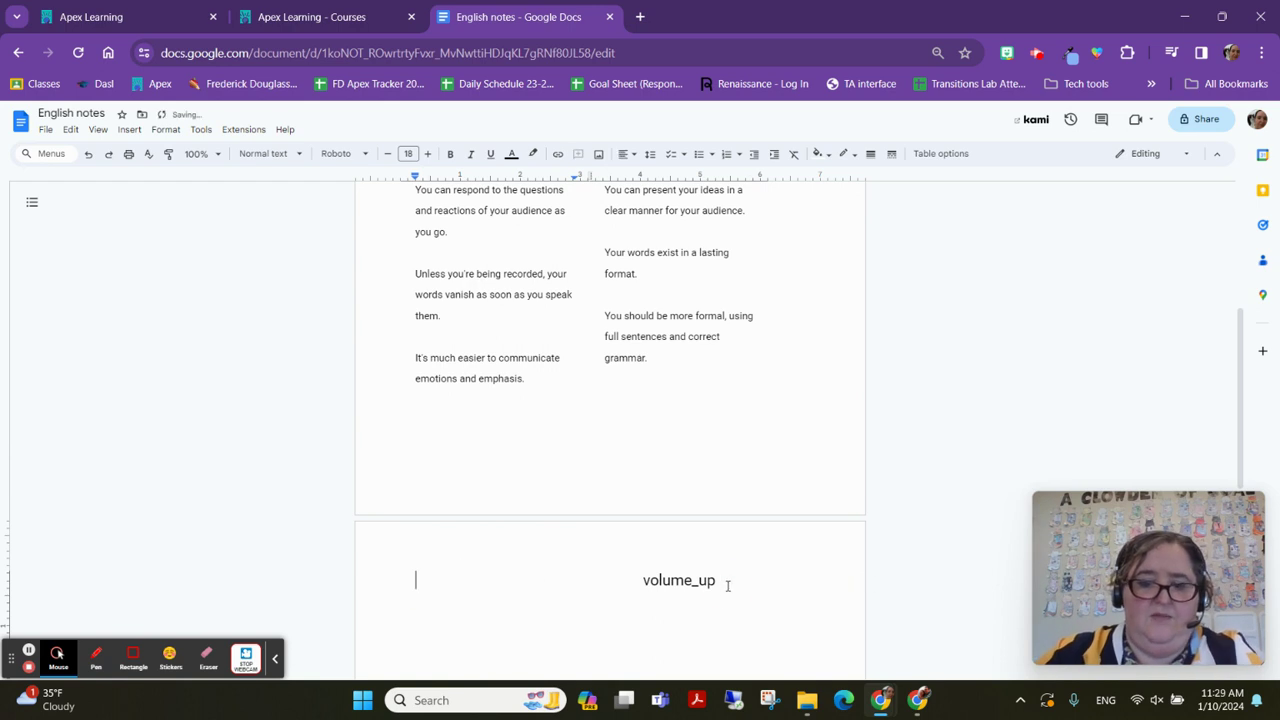
drag(726, 586, 634, 590)
key(BackSpace)
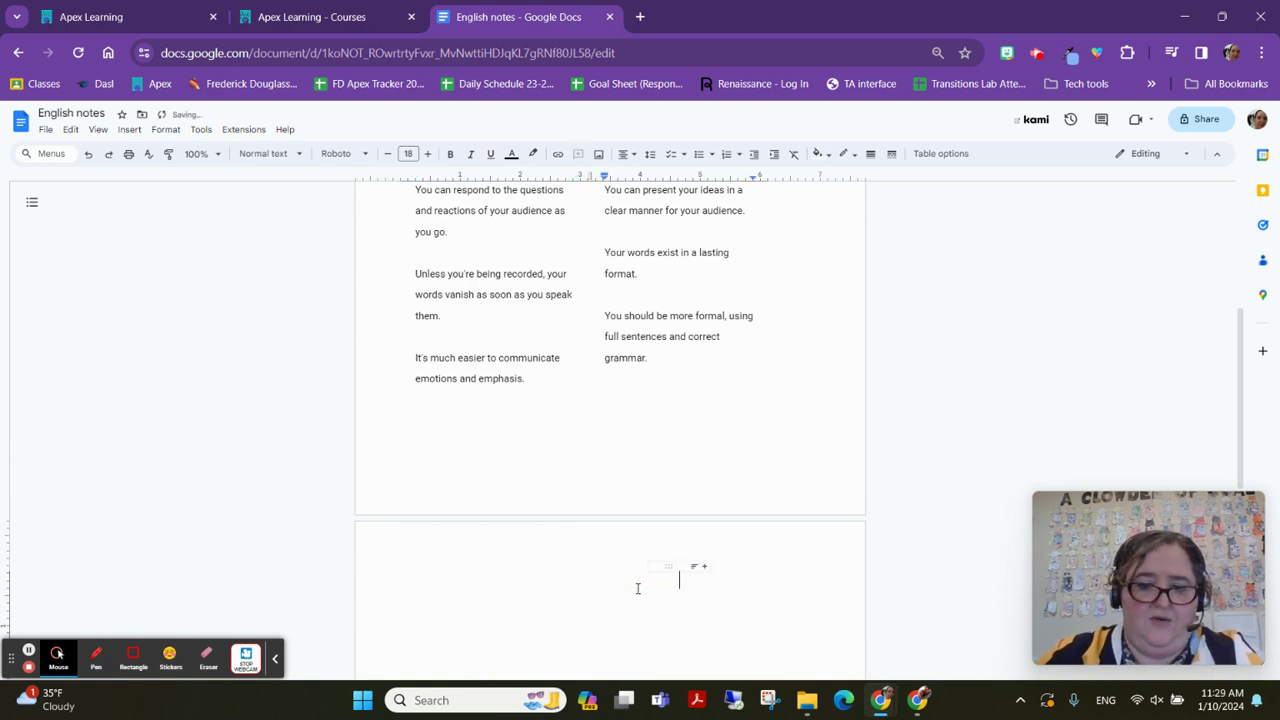
key(BackSpace)
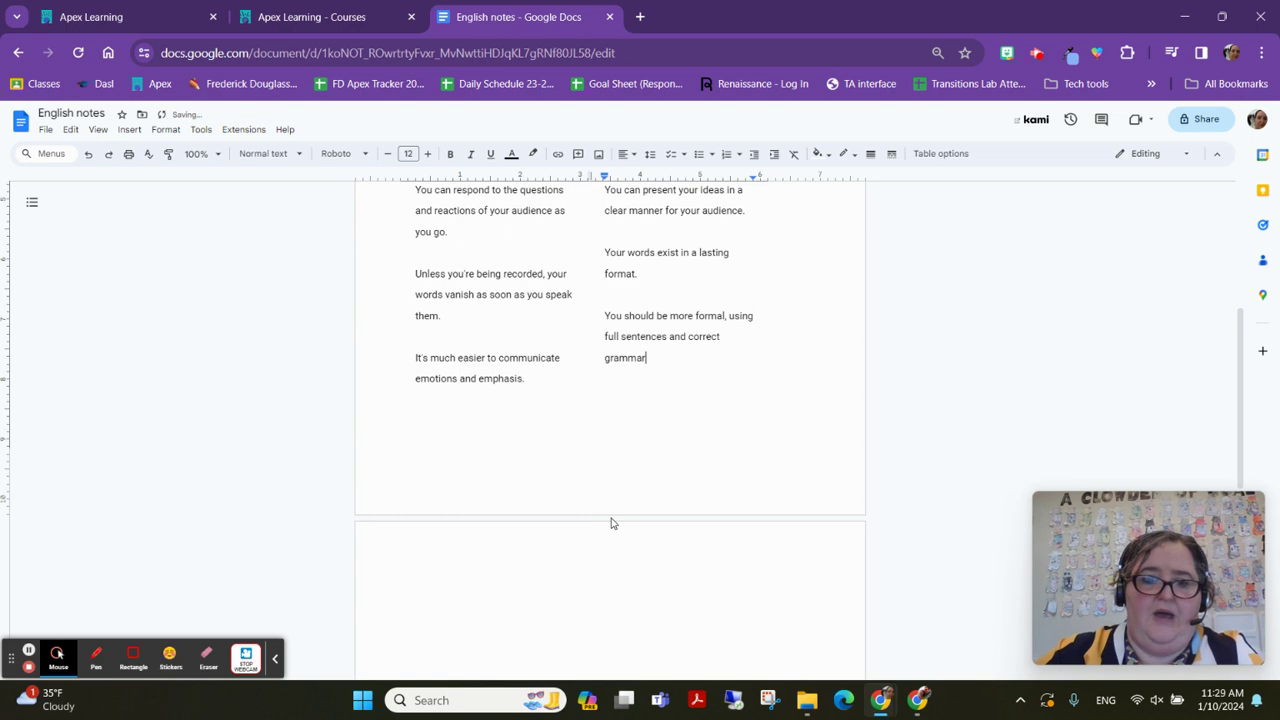
- Delete the leftover blank line above the WHEN YOU SPEAK / WHEN YOU WRITE headings
scroll(497, 224, up, 3)
scroll(597, 463, down, 1)
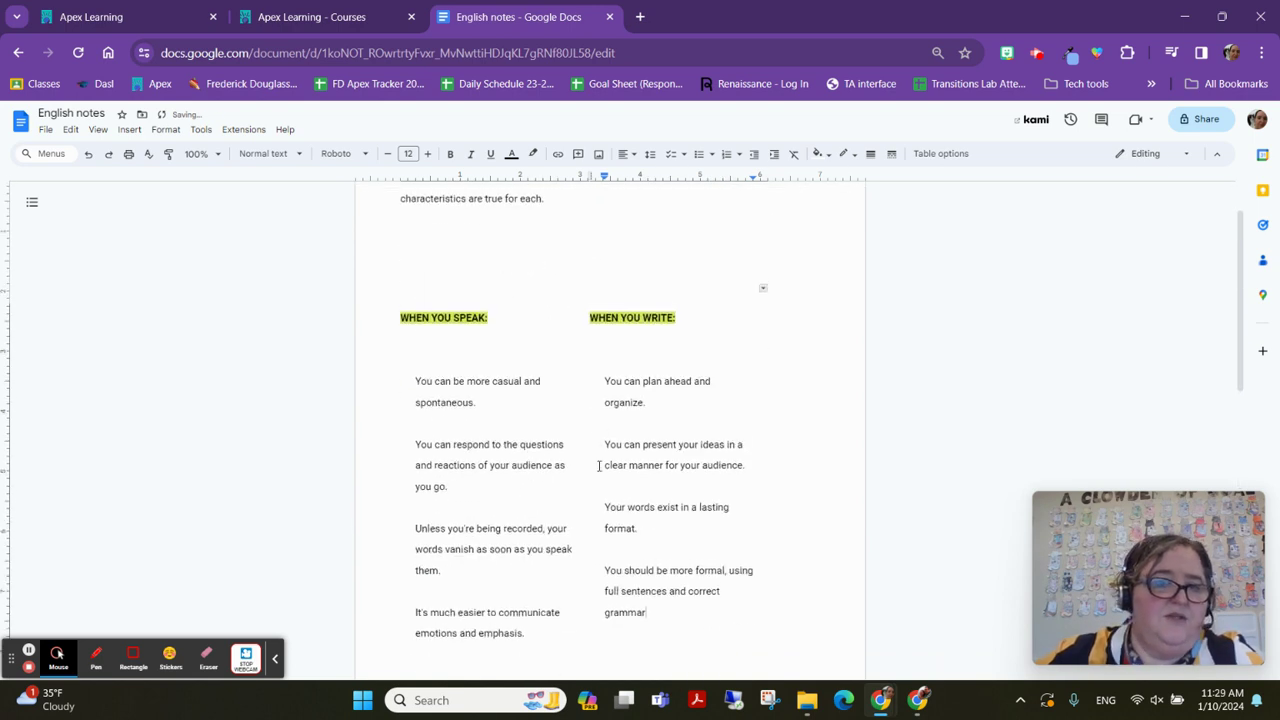
scroll(603, 420, up, 1)
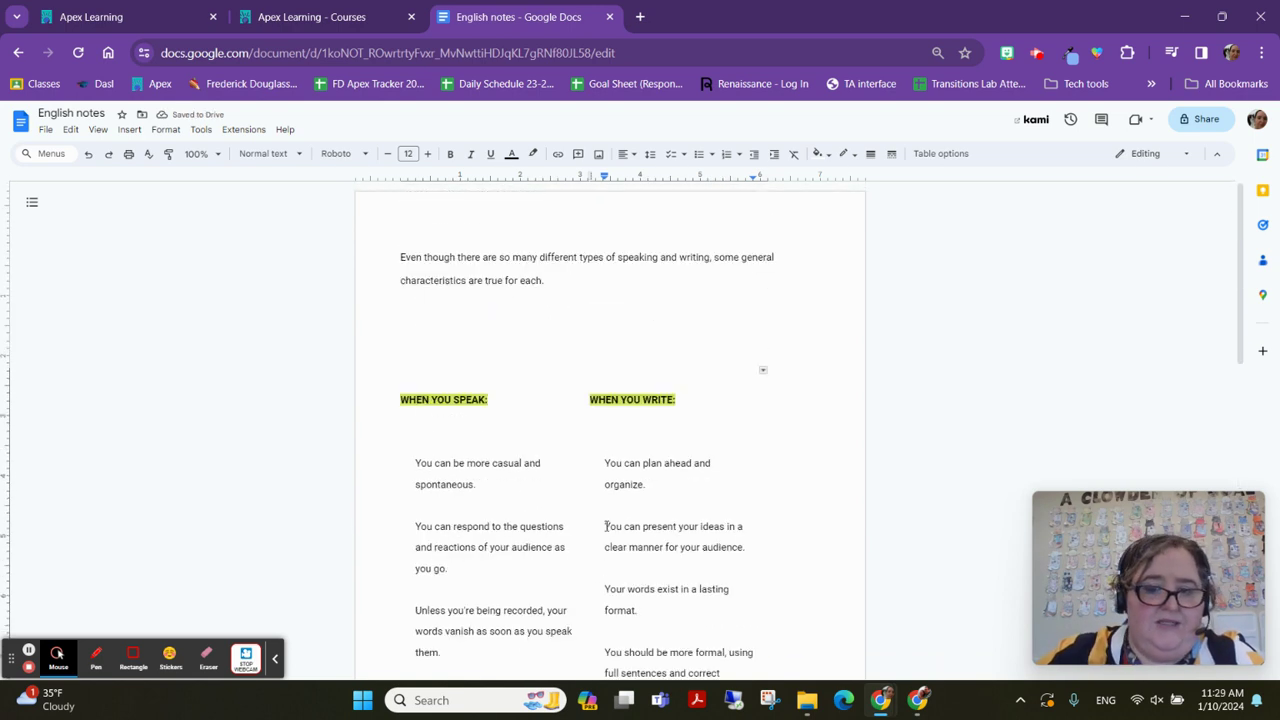
scroll(634, 463, down, 1)
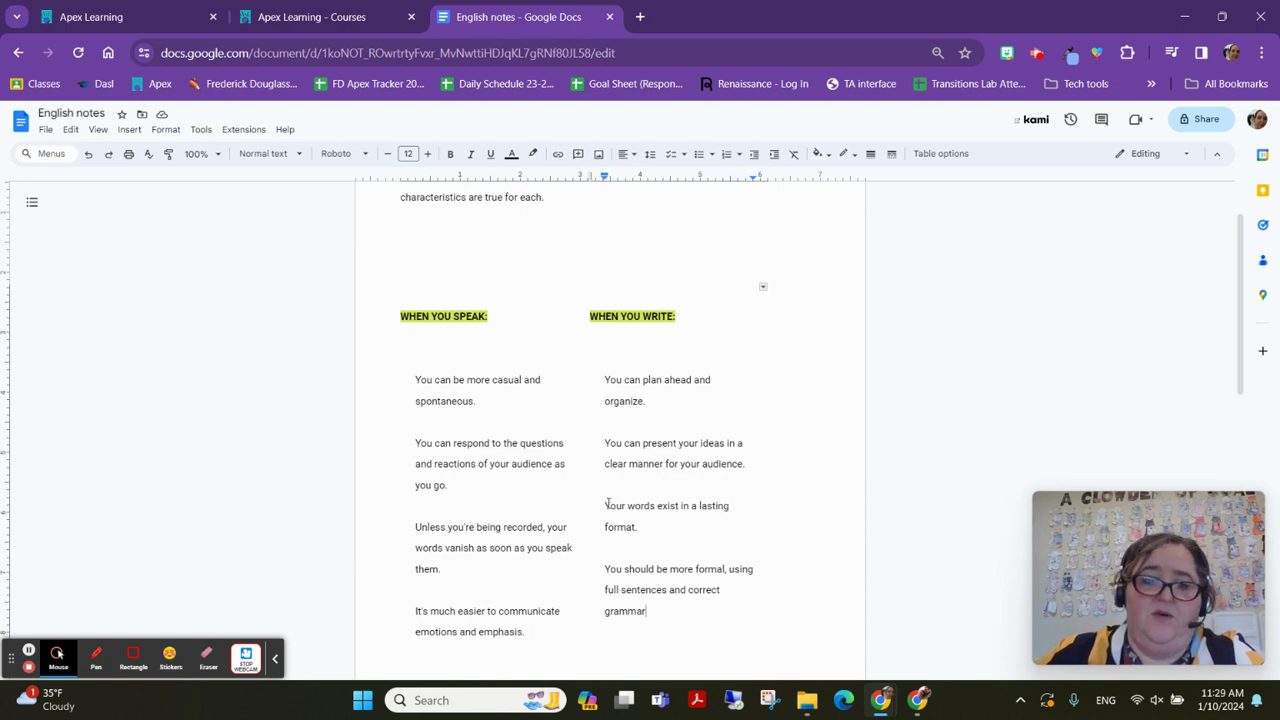
scroll(551, 343, up, 1)
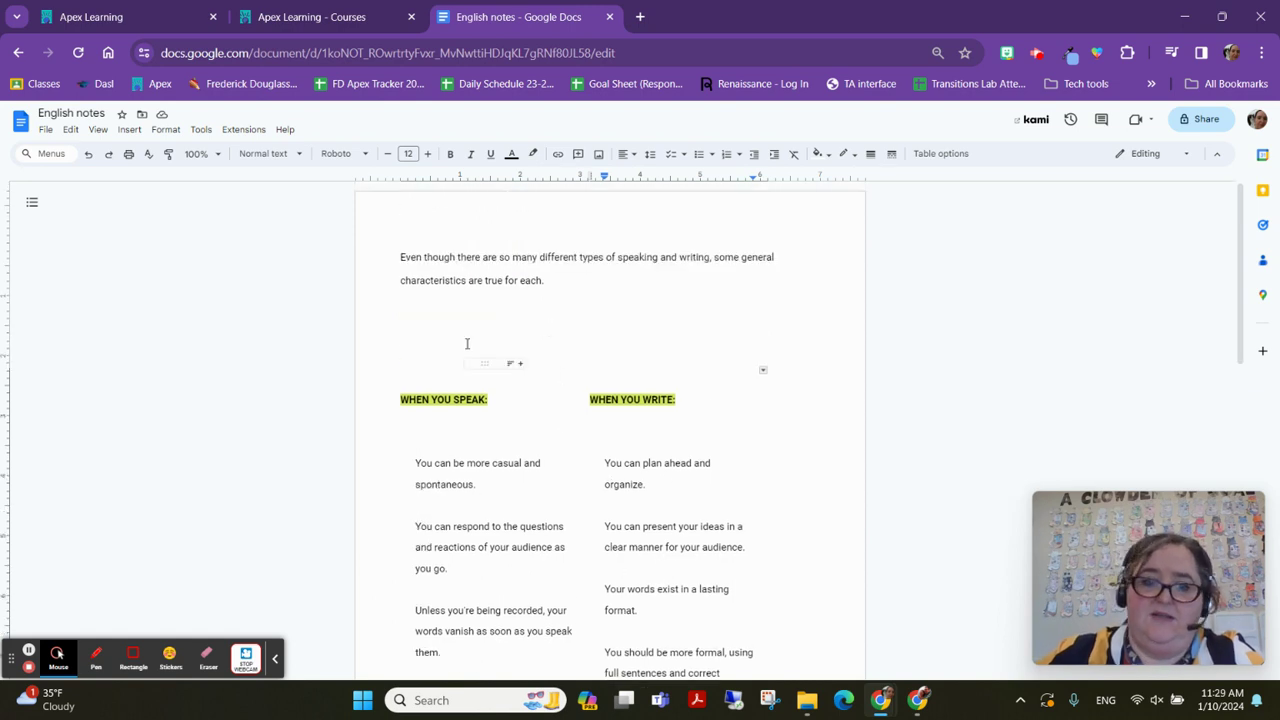
click(465, 342)
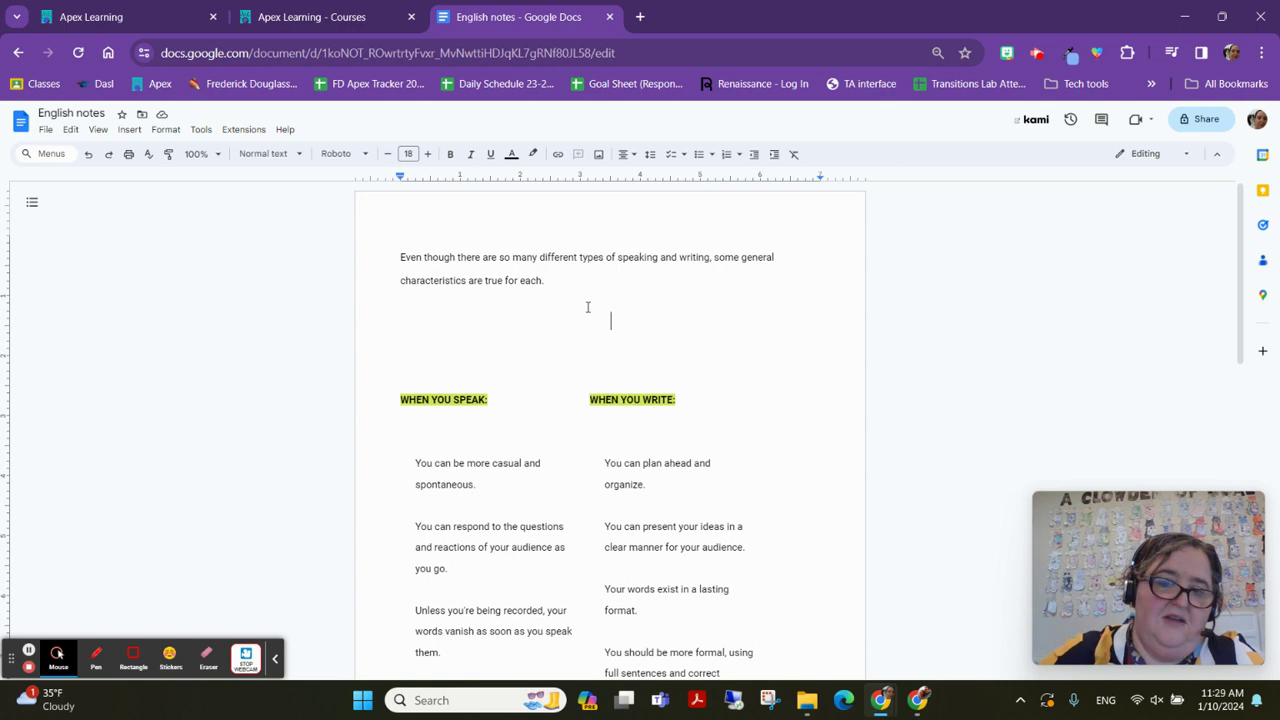
key(BackSpace)
key(BackSpace)
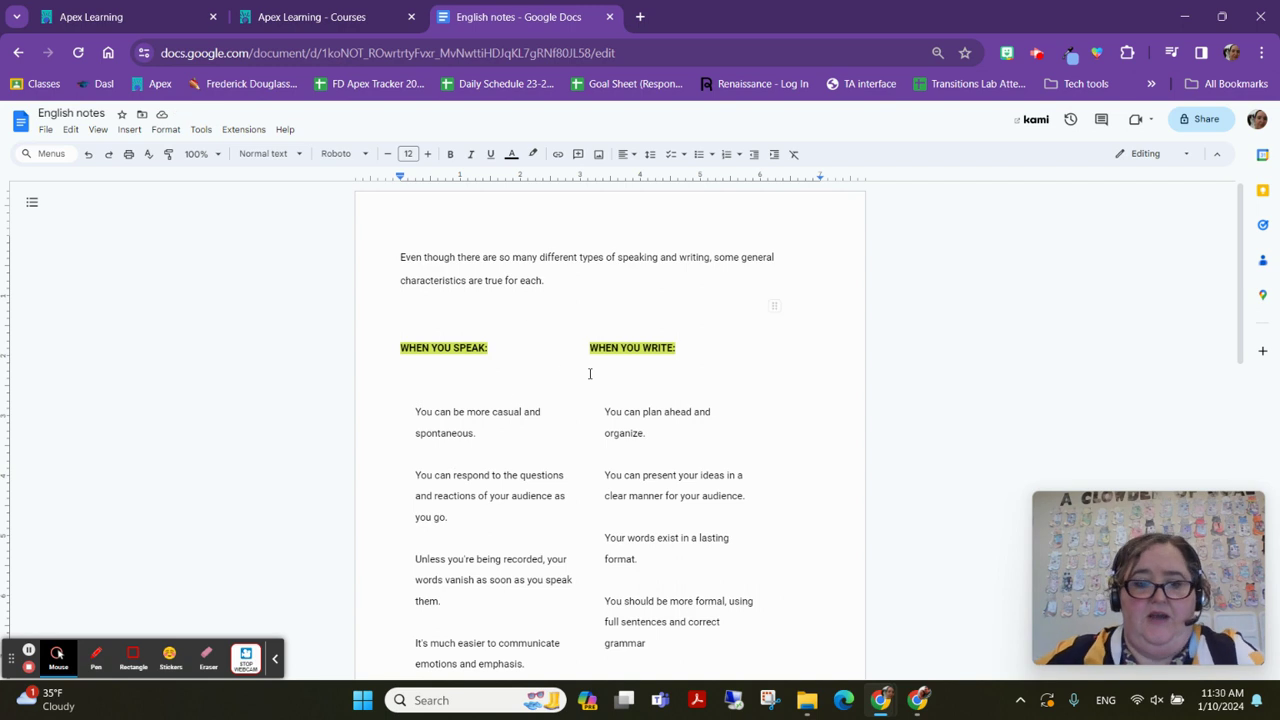
click(328, 18)
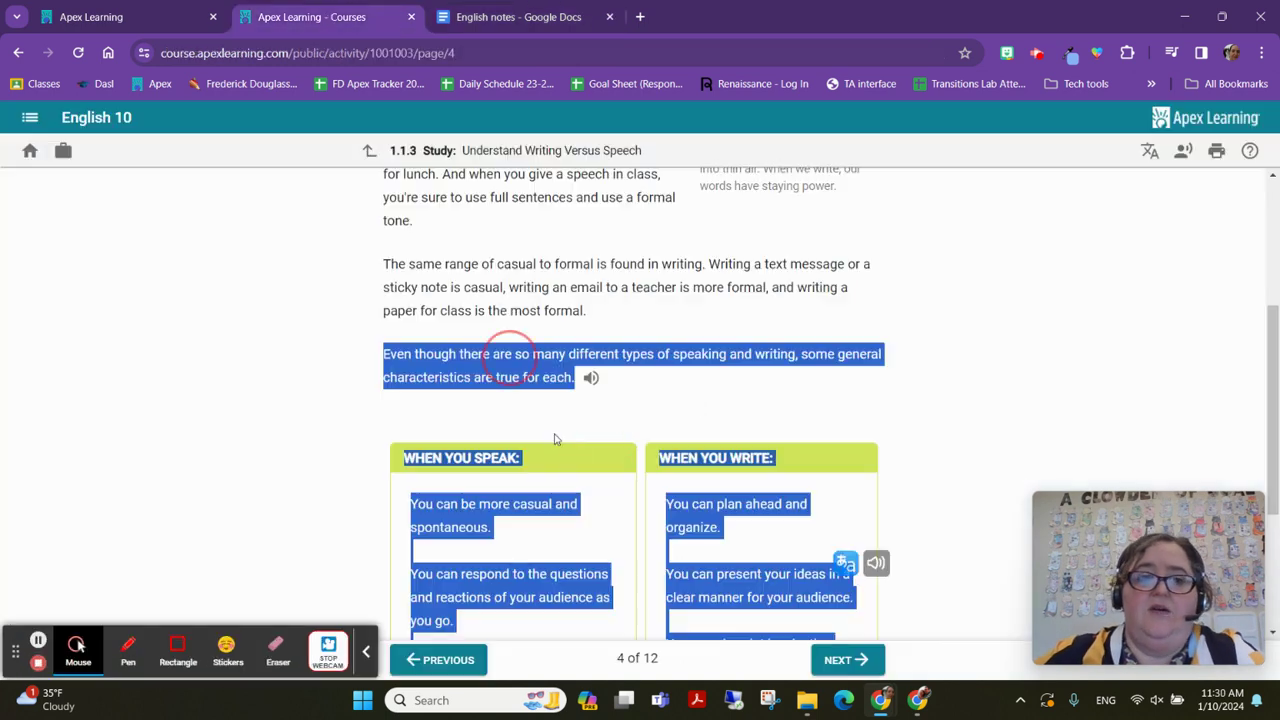
- Deselect the text on Apex page 4, scroll to the top, and briefly check English notes
click(801, 261)
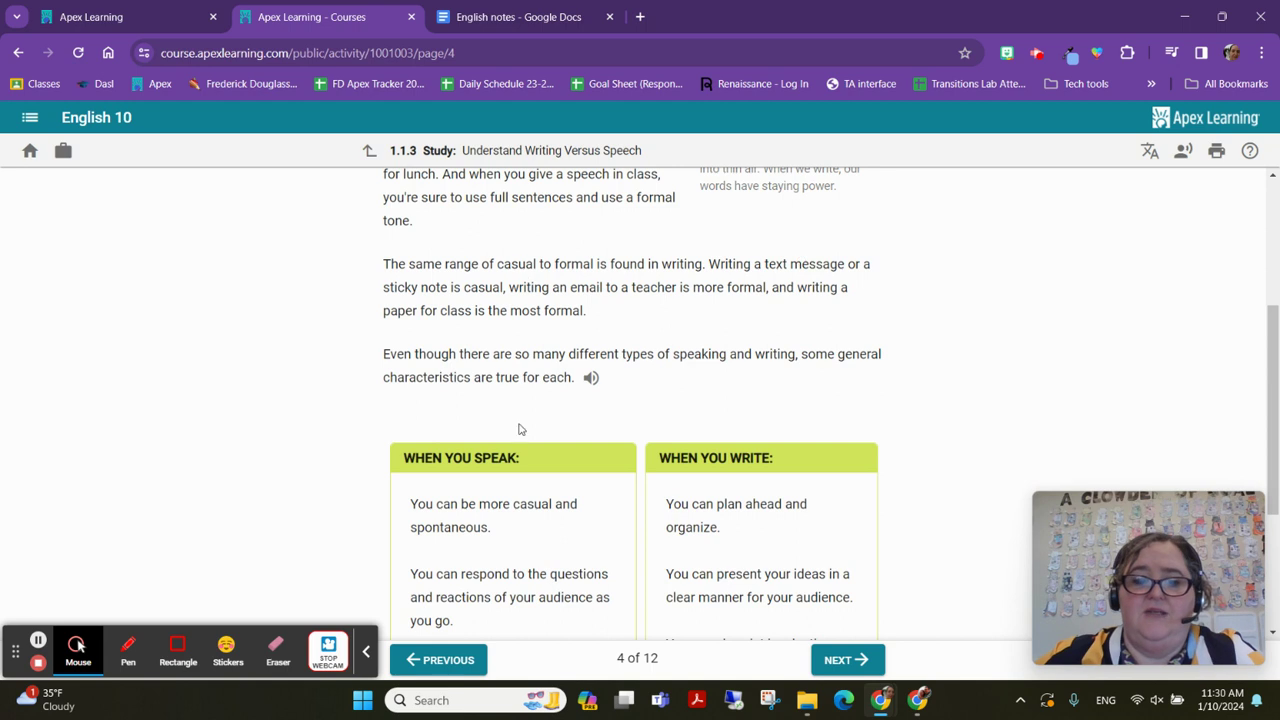
scroll(524, 264, up, 3)
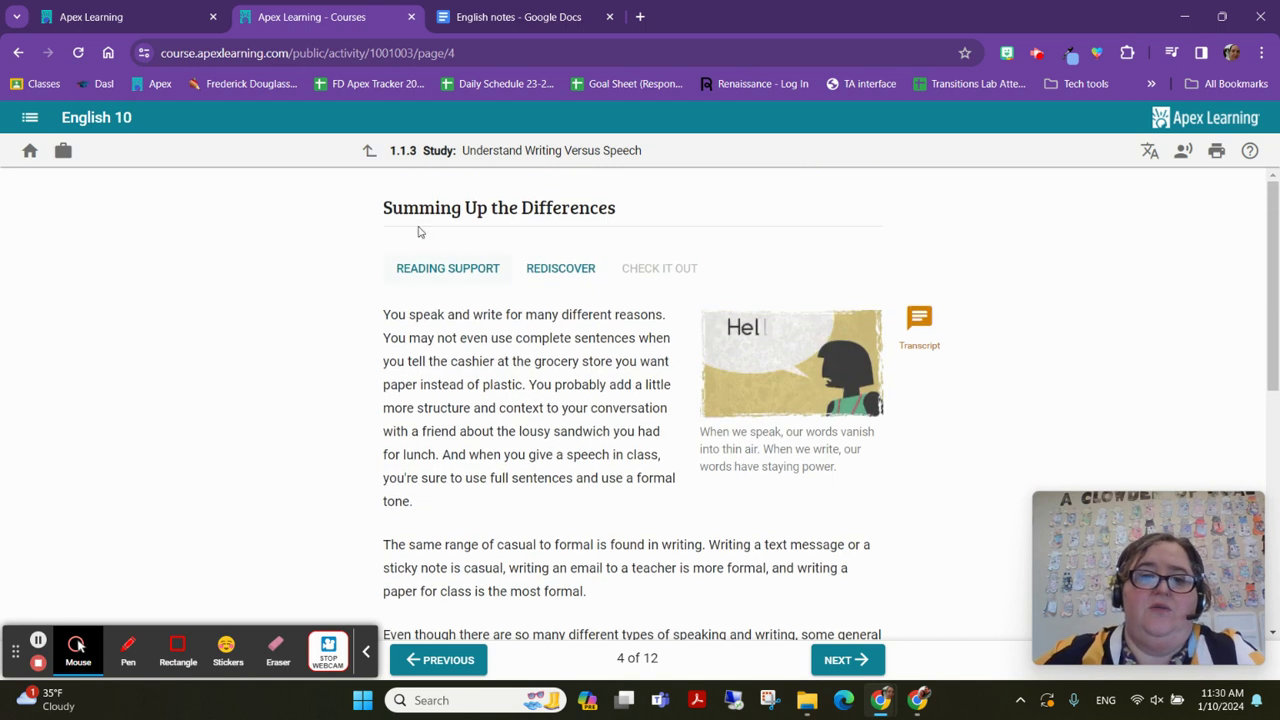
click(505, 16)
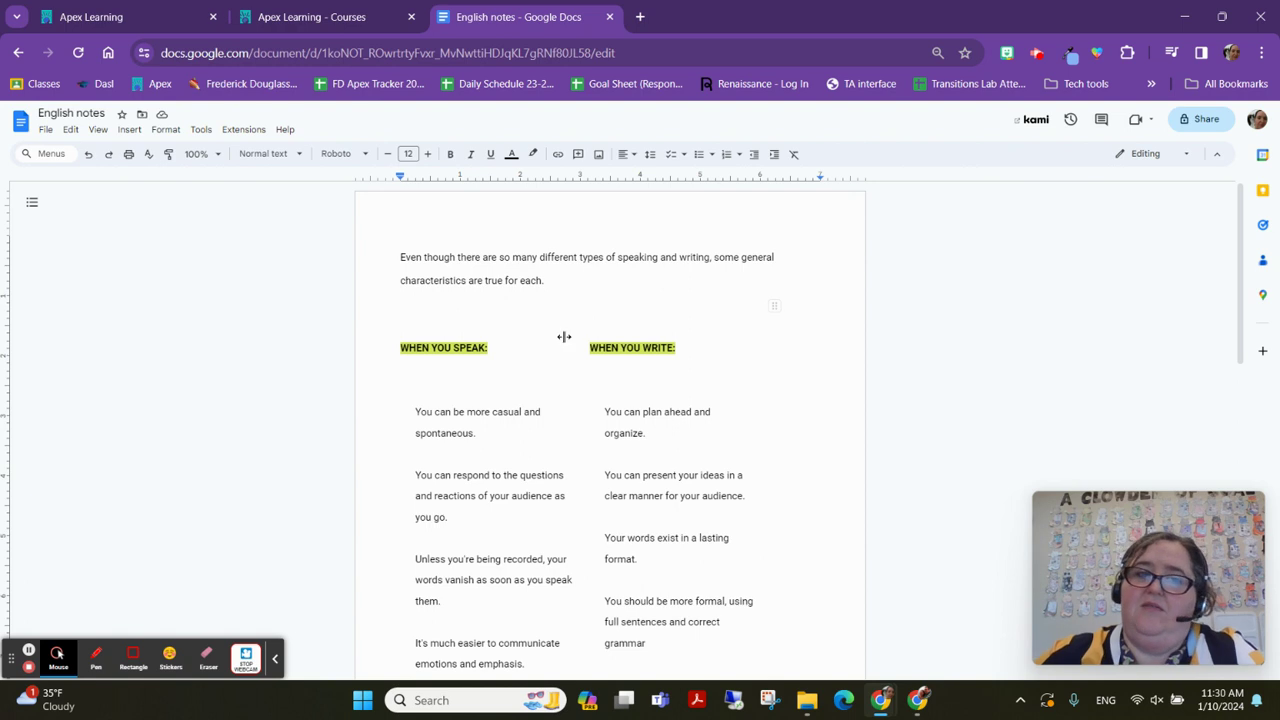
click(266, 13)
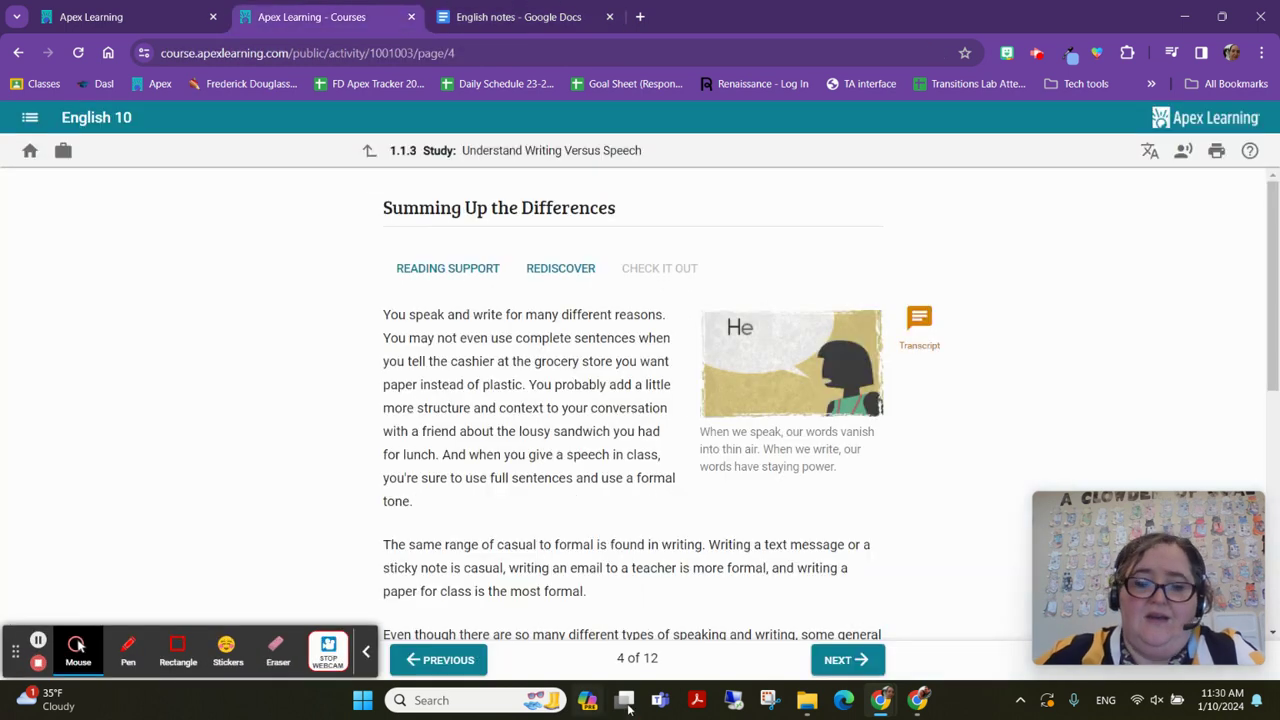